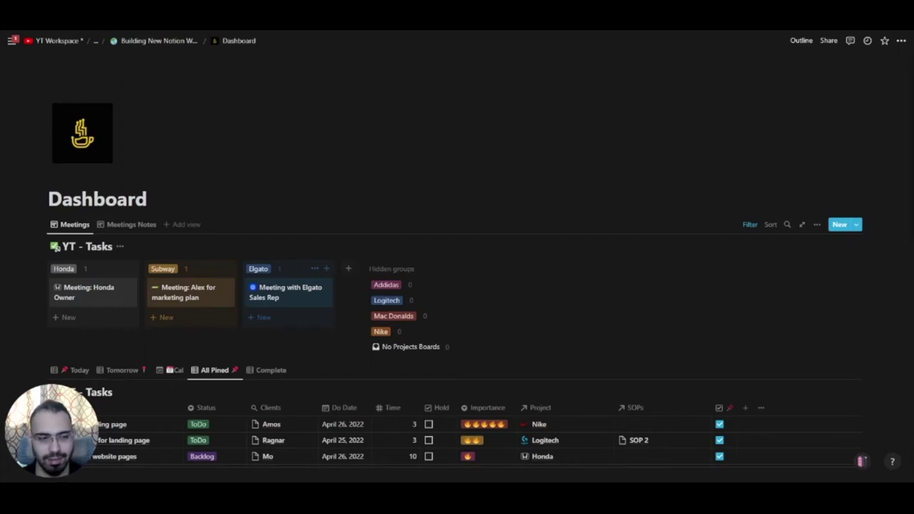
Hide the YT - Tasks database title on both the Meetings board and the All Pined task table
scroll(125, 197, down, 2)
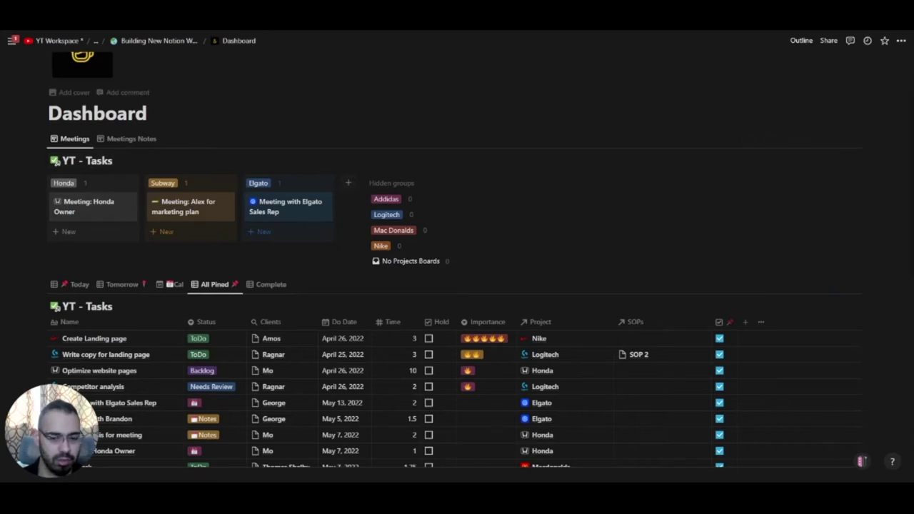
scroll(92, 120, up, 2)
scroll(452, 268, down, 1)
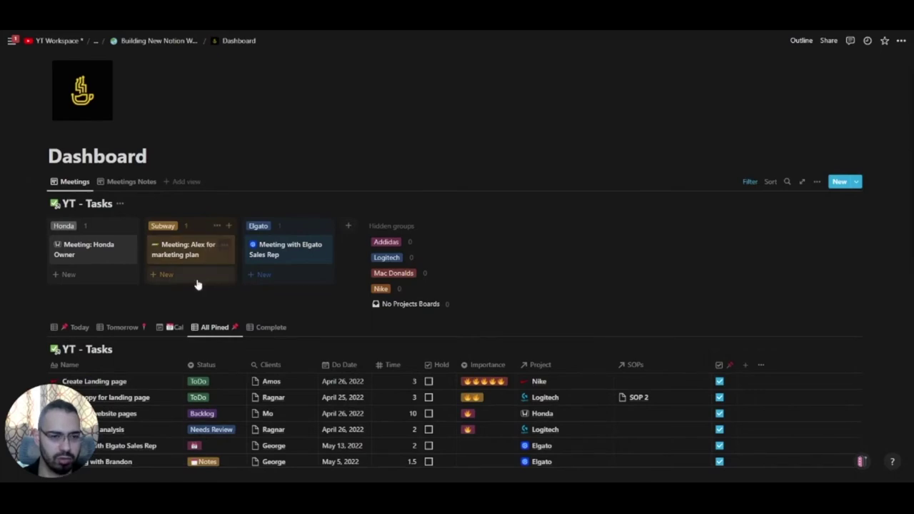
click(120, 204)
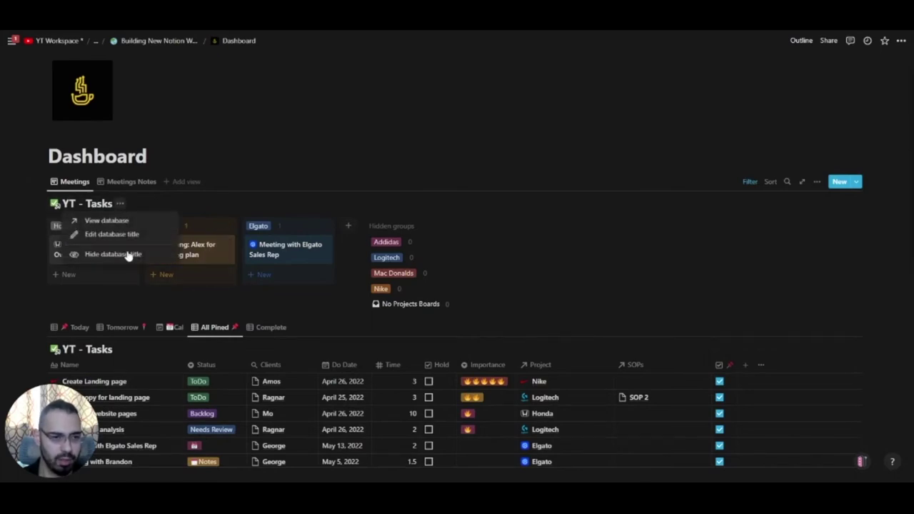
click(120, 323)
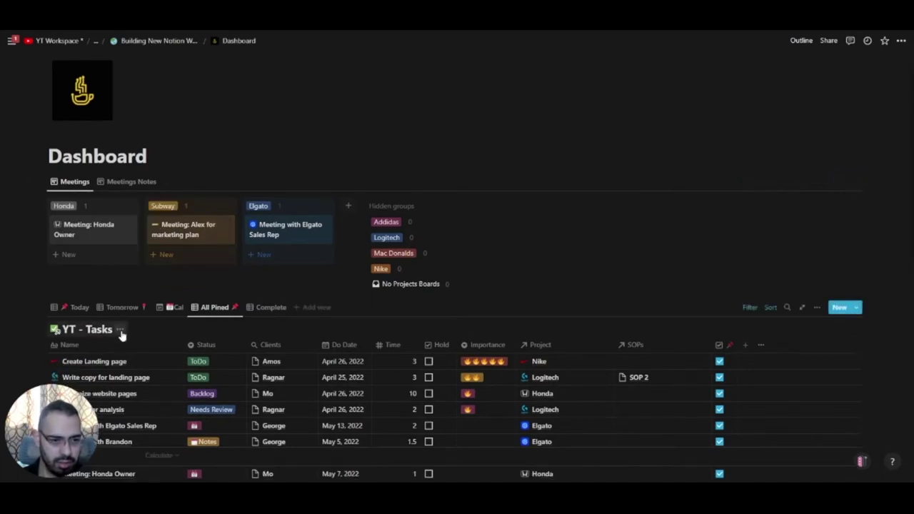
click(122, 334)
click(116, 381)
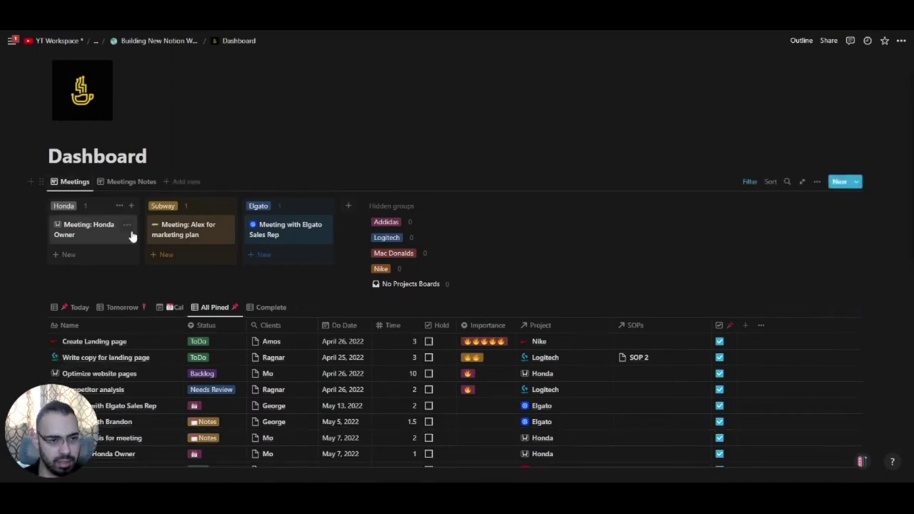
Add a new entry named "New Meeting" to the All Pined task table
scroll(187, 247, down, 2)
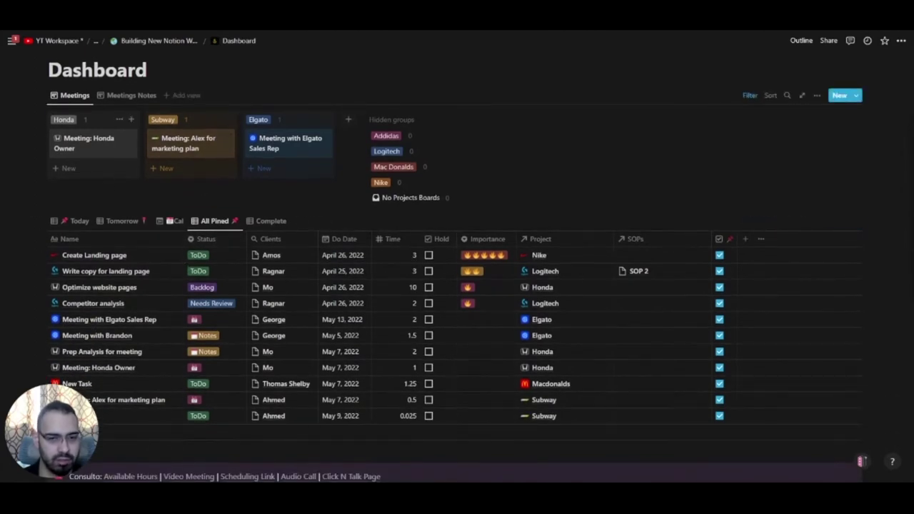
scroll(82, 356, down, 2)
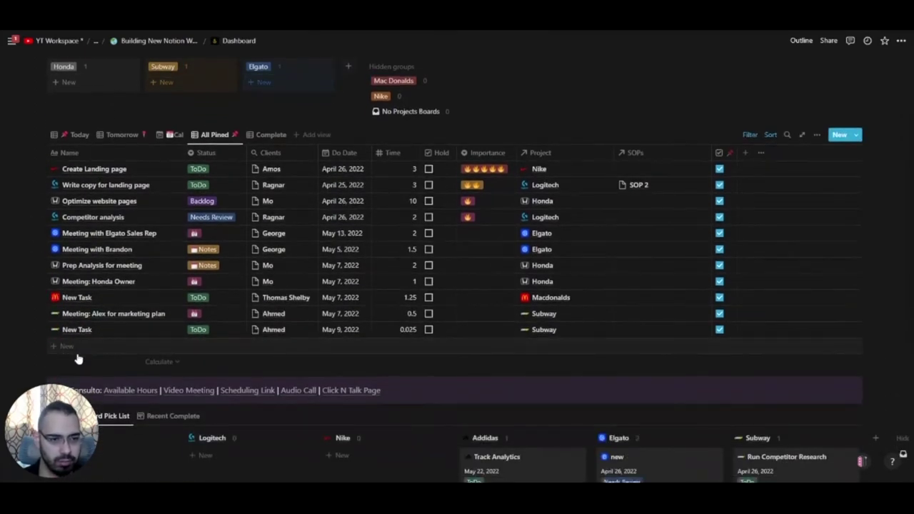
click(77, 347)
text(New Meeting)
key(Return)
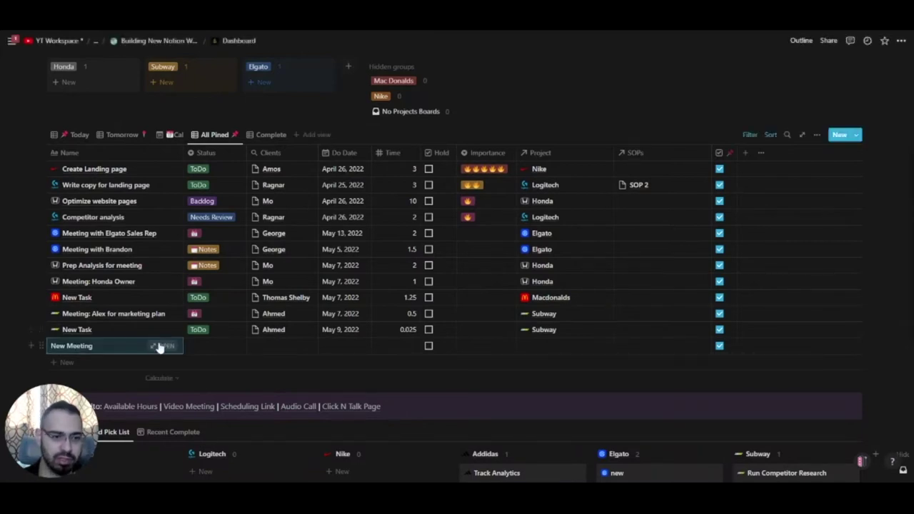
Open the New Meeting entry's page and apply the Mac Donalds template to it
click(164, 346)
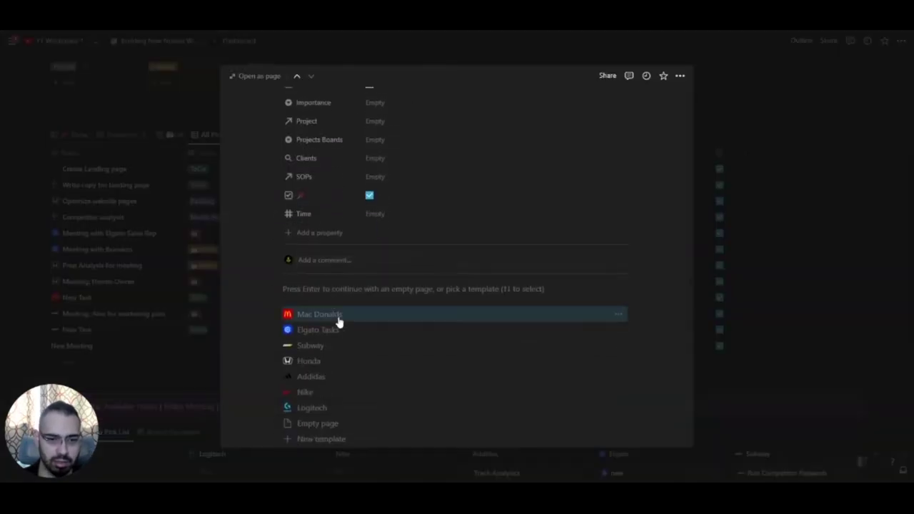
scroll(338, 321, up, 1)
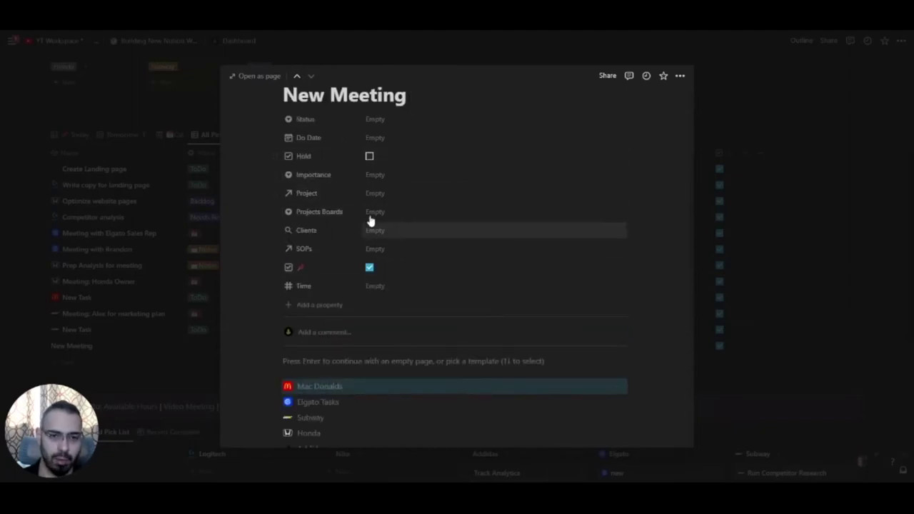
click(330, 387)
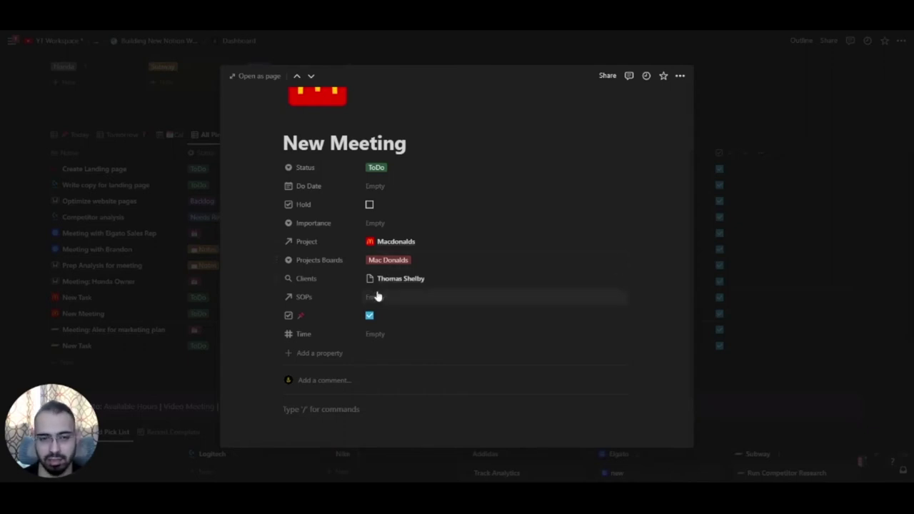
Try replacing the New Meeting entry's Project with Elgato, and undo the replacement
click(375, 243)
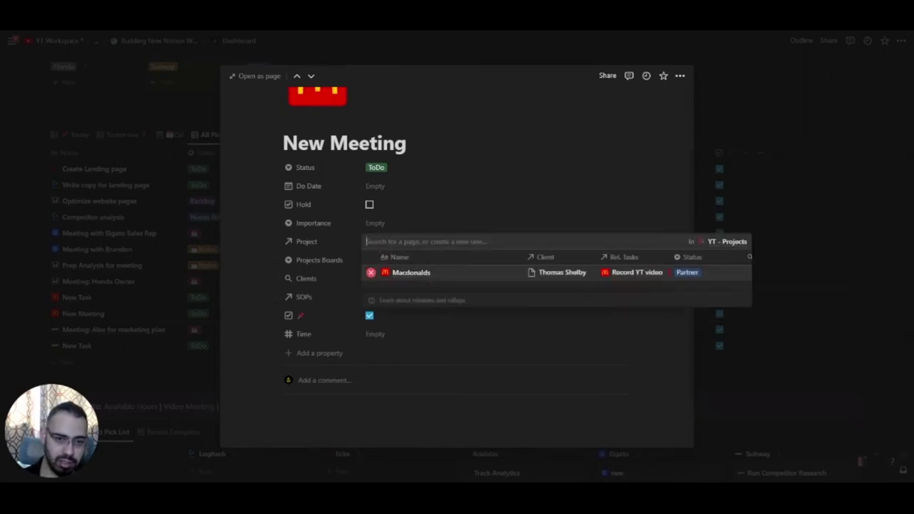
click(384, 266)
text(elga)
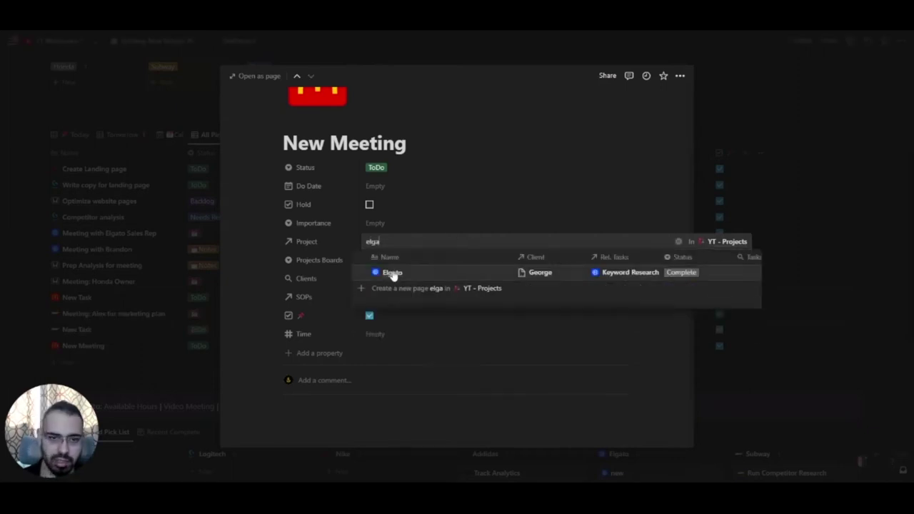
click(392, 273)
click(357, 257)
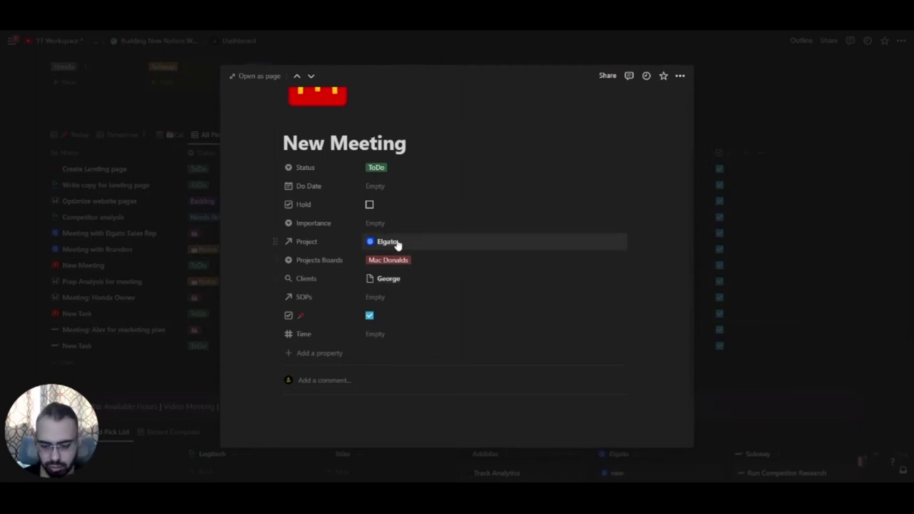
key(ctrl+z)
key(ctrl+z)
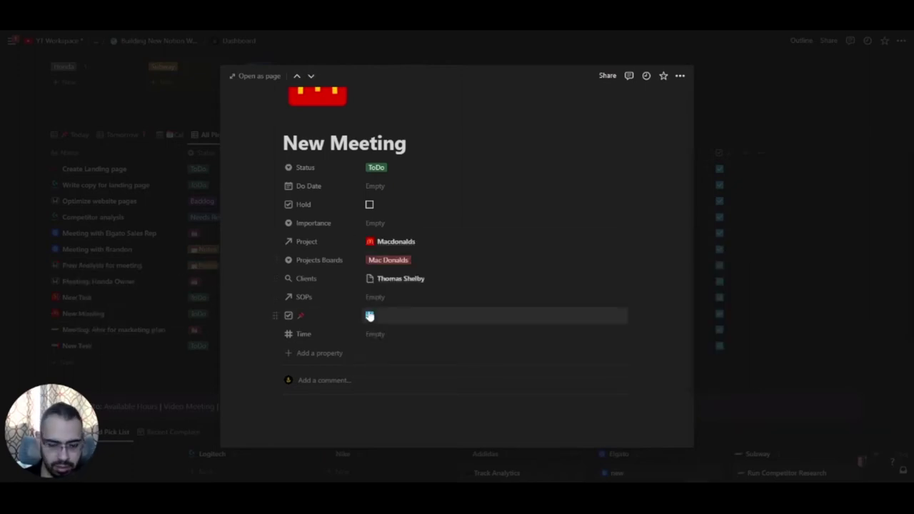
Close the New Meeting page and look through the Today, Tomorrow, Cal and All Pined task views
click(188, 308)
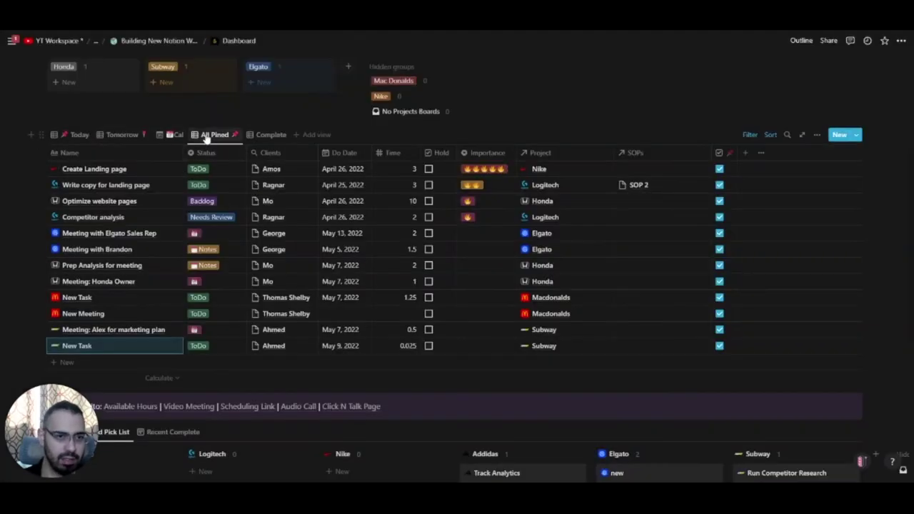
click(80, 134)
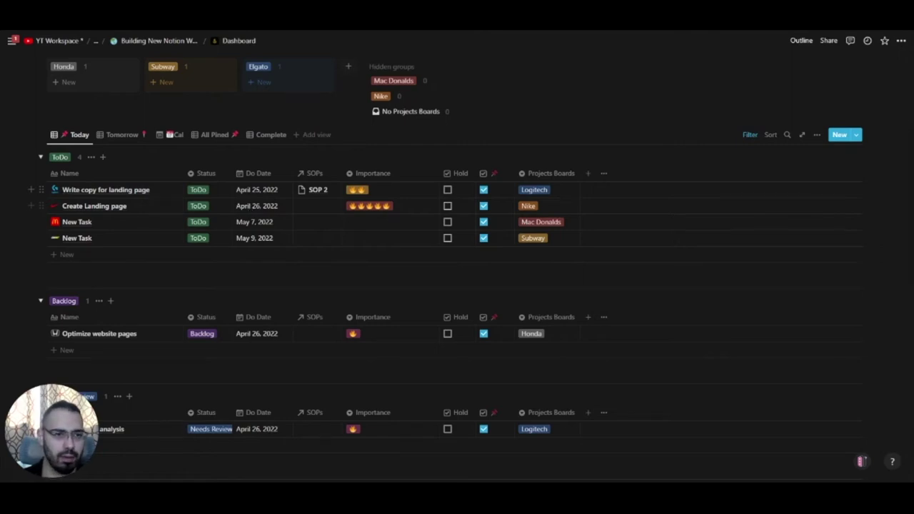
scroll(107, 227, up, 2)
scroll(108, 230, down, 2)
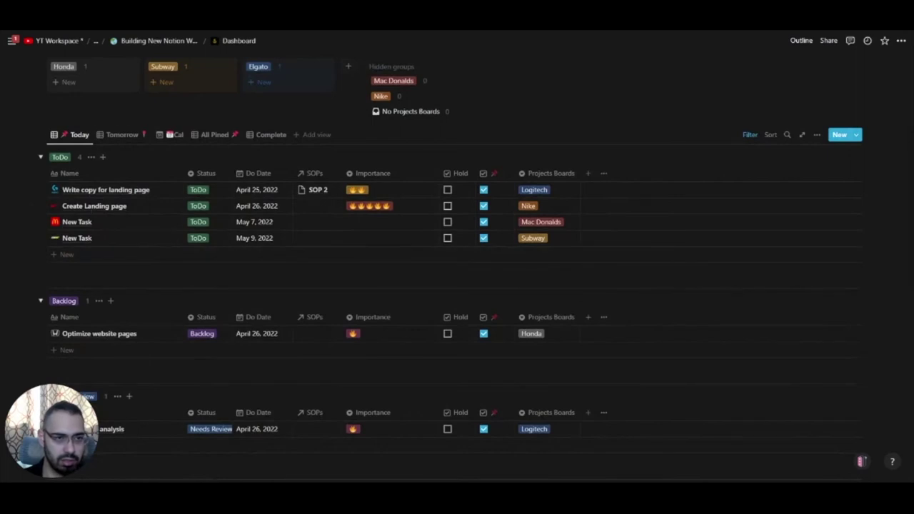
click(142, 137)
click(168, 135)
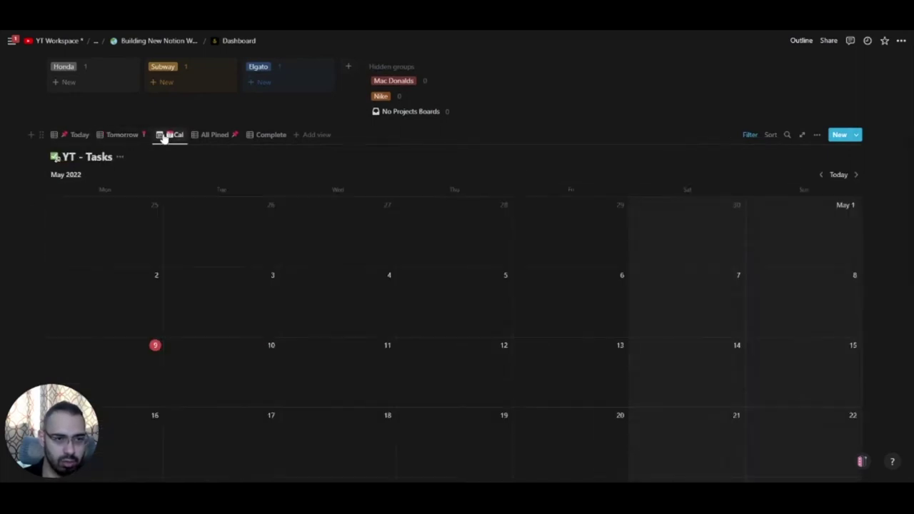
click(209, 135)
scroll(159, 329, up, 1)
scroll(157, 325, down, 1)
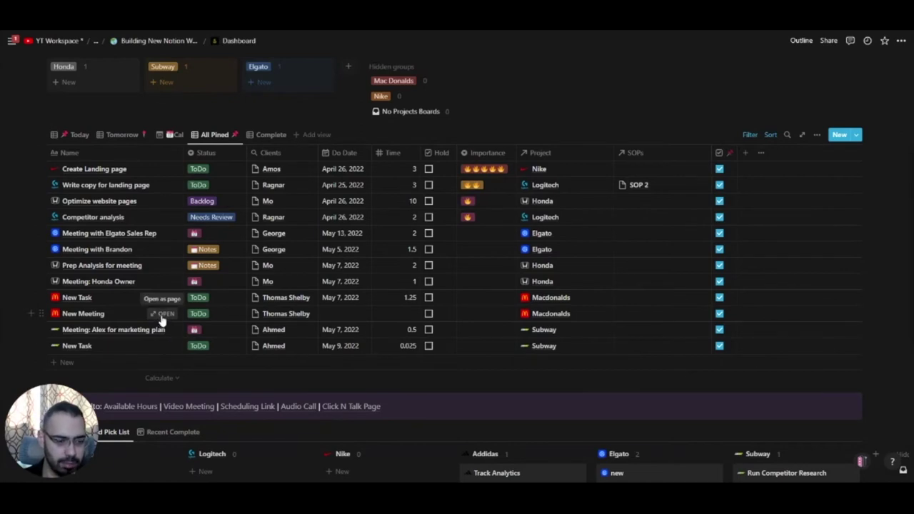
Set the New Meeting entry's Status to the calendar icon option and check the Meetings board
click(195, 314)
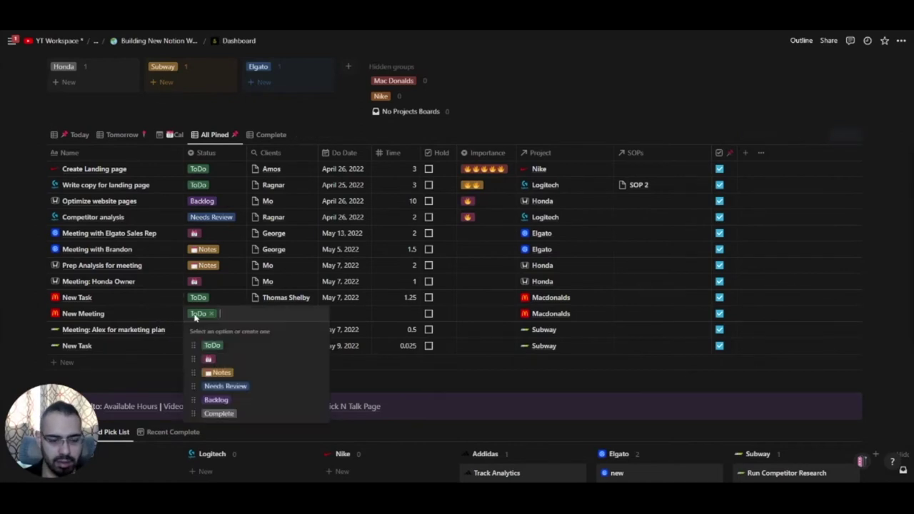
click(209, 360)
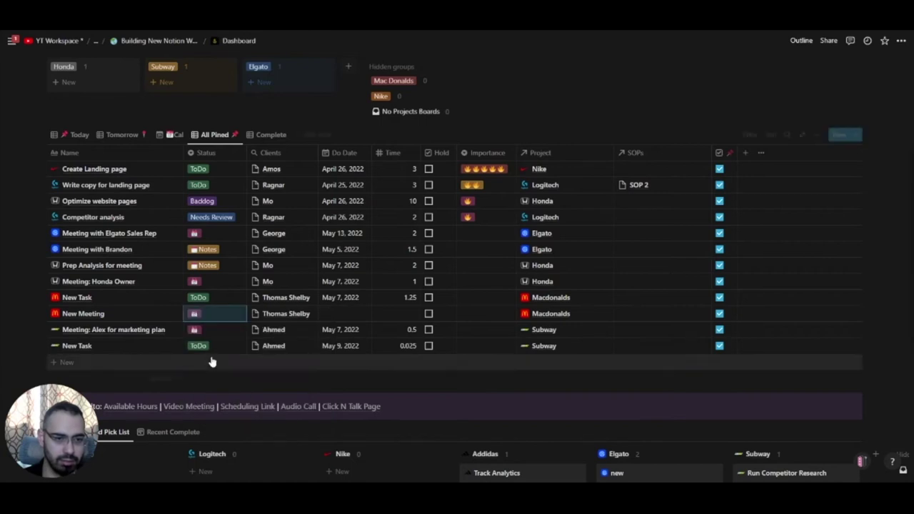
scroll(98, 228, up, 5)
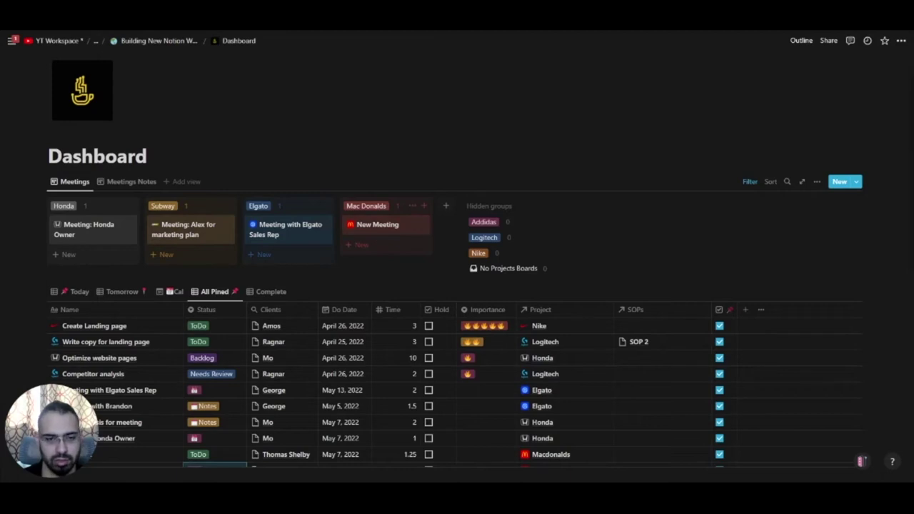
scroll(352, 218, down, 1)
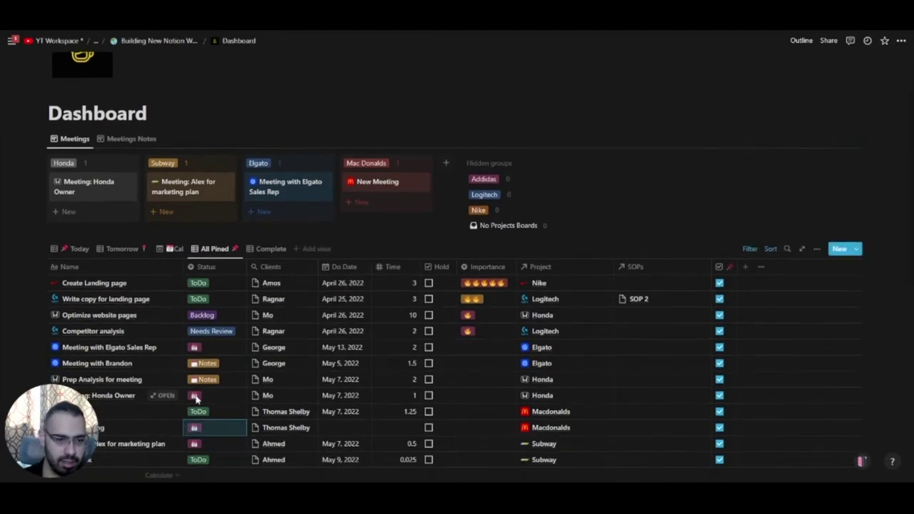
Show the Status and Time properties on the cards of the Meetings board
click(816, 138)
click(804, 175)
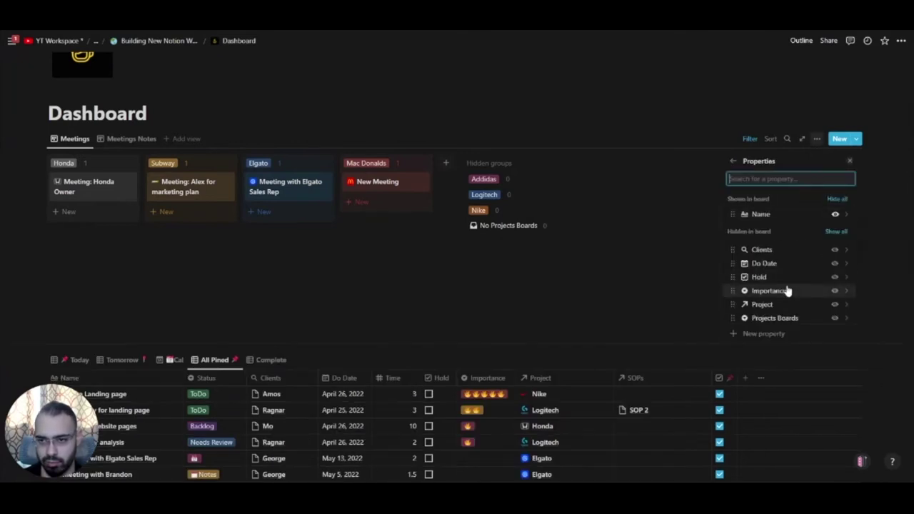
scroll(790, 289, down, 2)
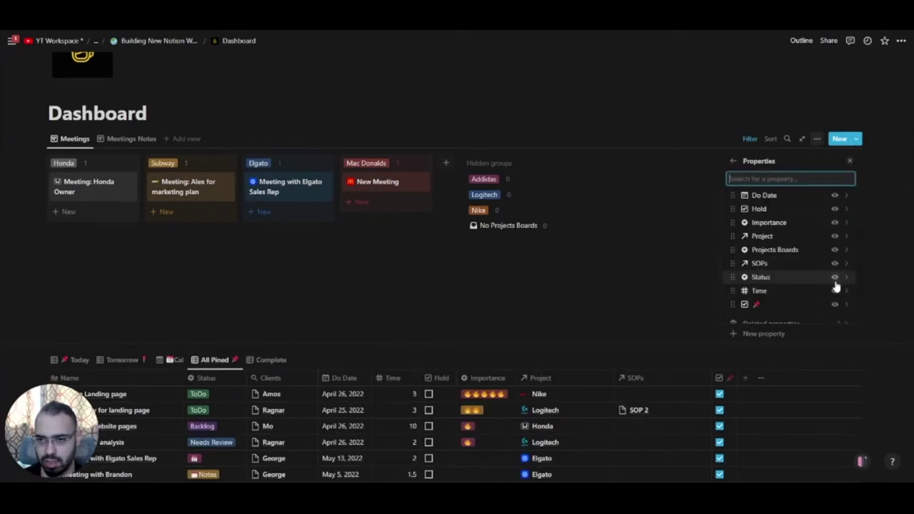
click(834, 279)
scroll(834, 294, down, 1)
scroll(832, 298, down, 2)
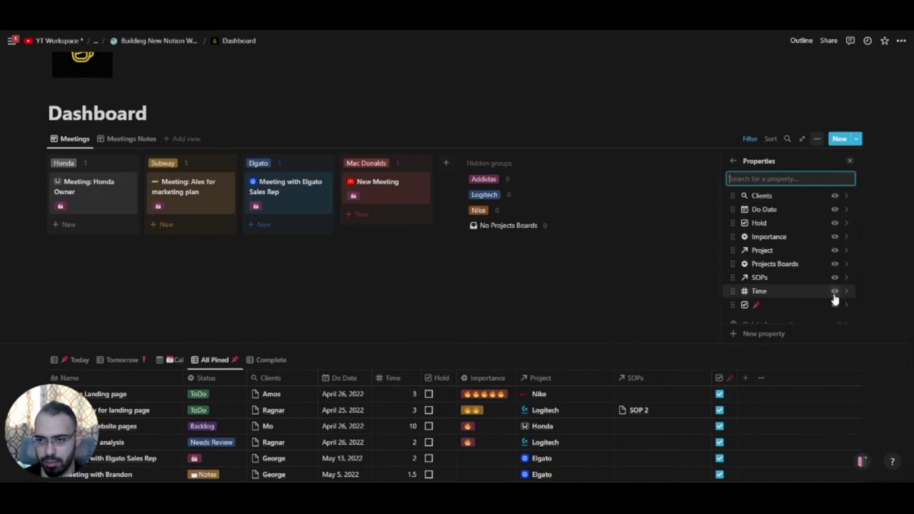
click(833, 291)
key(Escape)
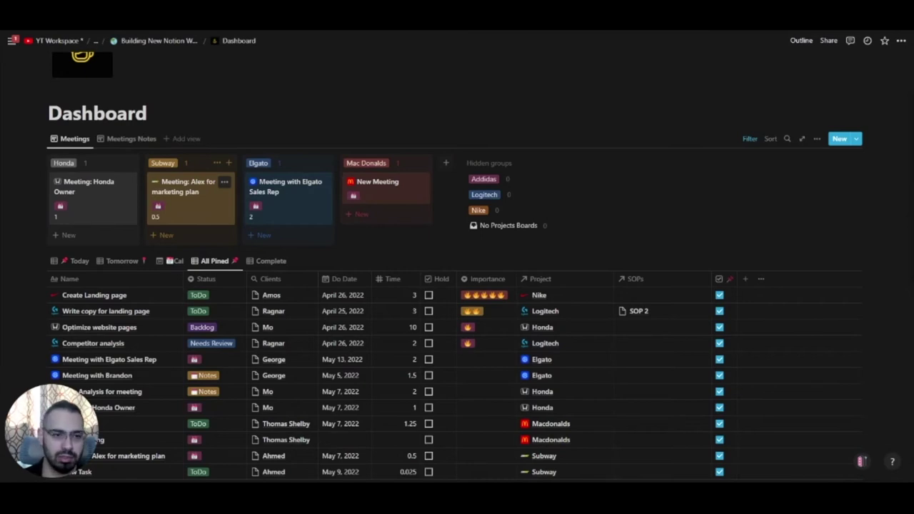
Open the New Meeting card from the Mac Donalds group and start its page body with the line "MEeting notes:"
click(366, 195)
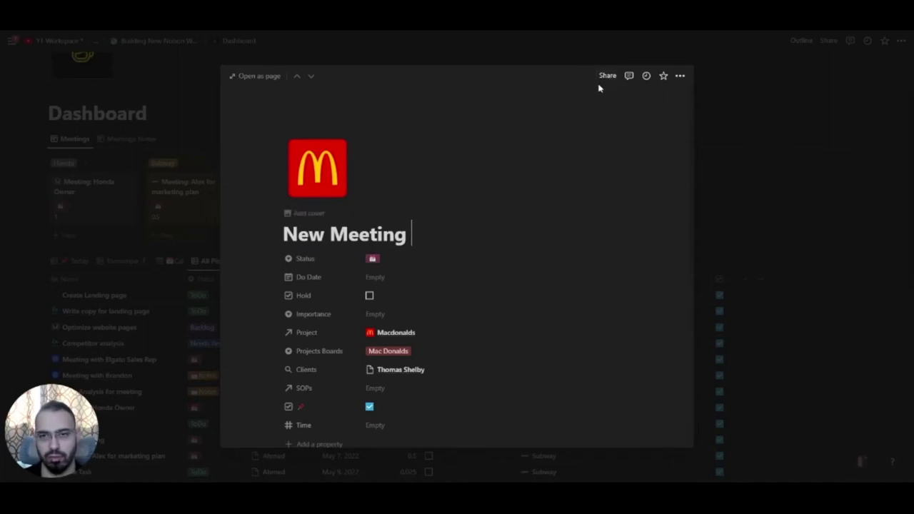
scroll(524, 221, down, 3)
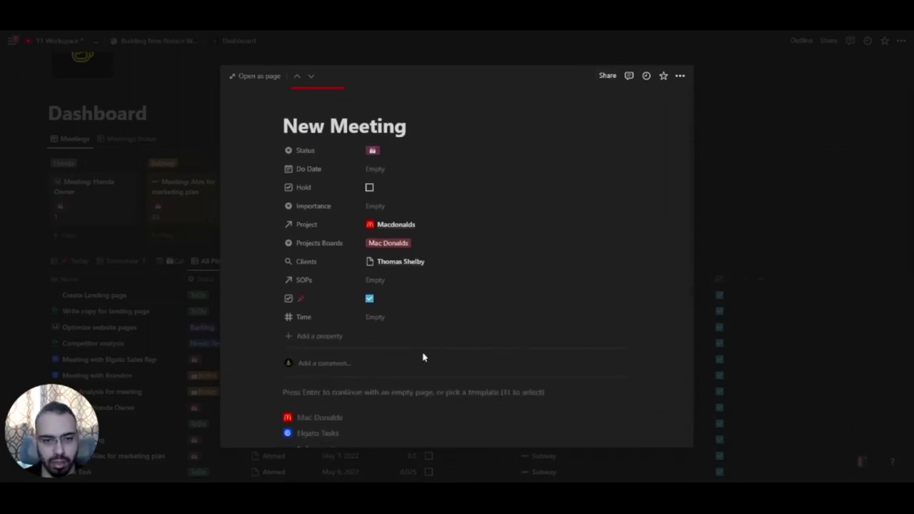
key(Return)
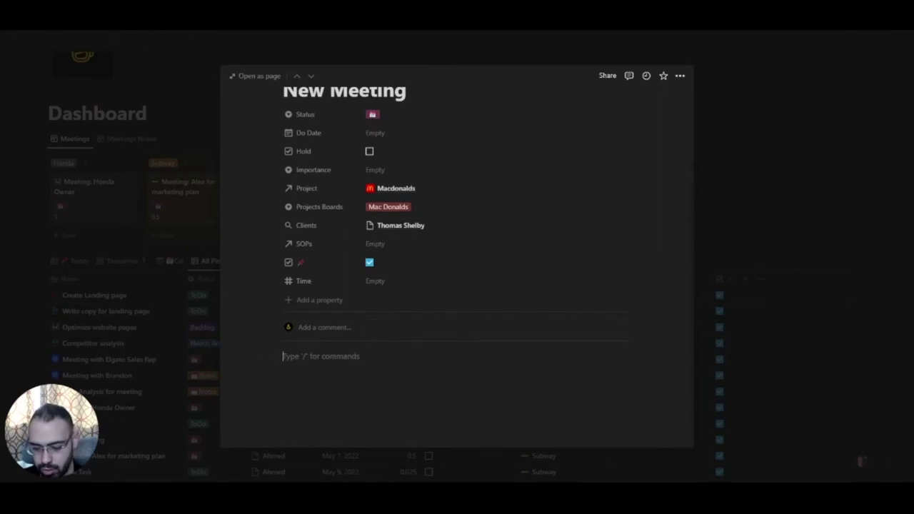
text(MEeting notesd)
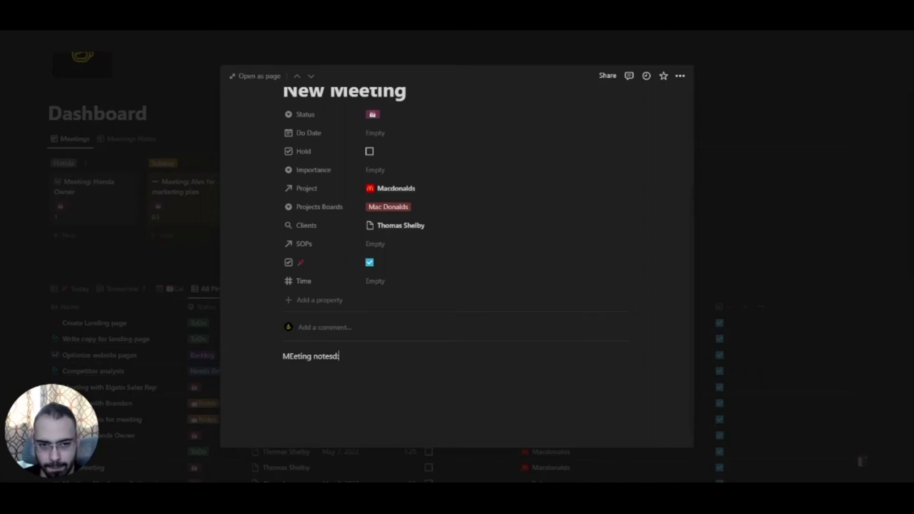
key(BackSpace)
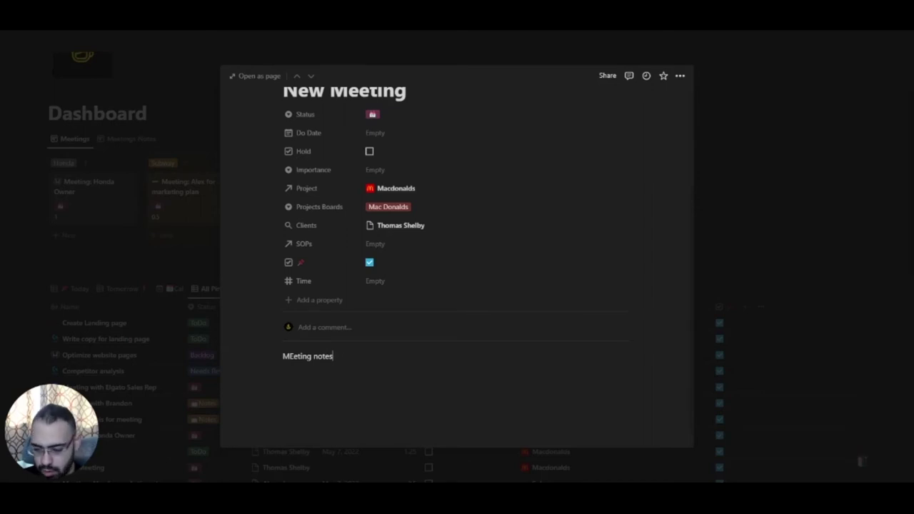
text(:)
key(Return)
Add a bulleted list below the notes line with the items "Point A" and "Point B"
text(/bull)
key(Return)
text(Point A)
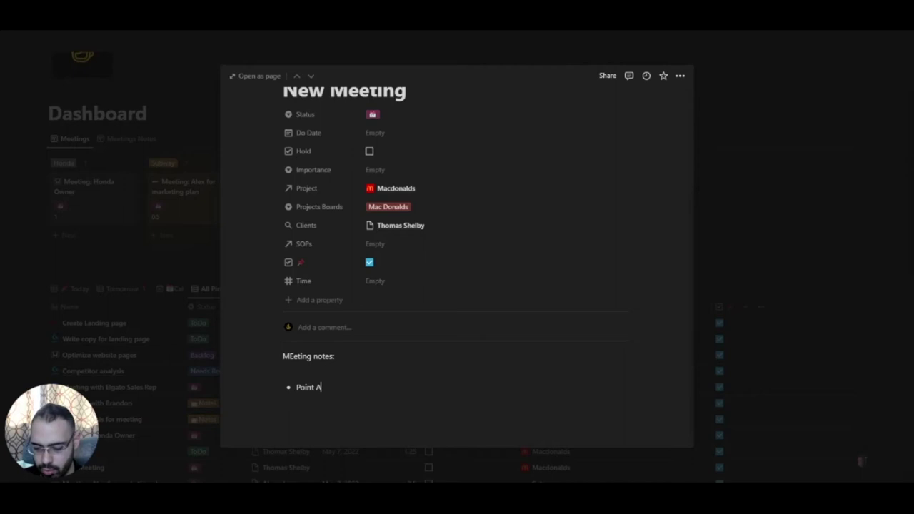
key(Return)
text(Point B)
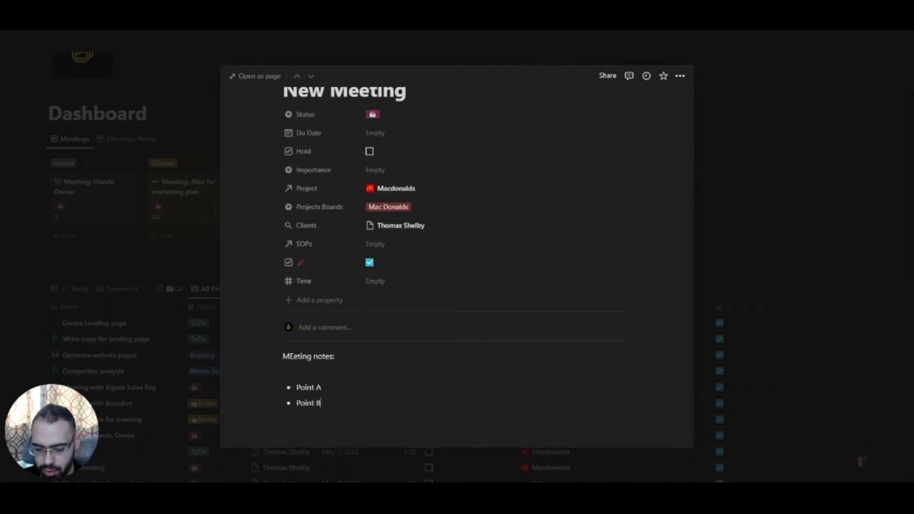
Set the New Meeting entry's Status to Notes and close its page
scroll(373, 295, up, 1)
click(379, 150)
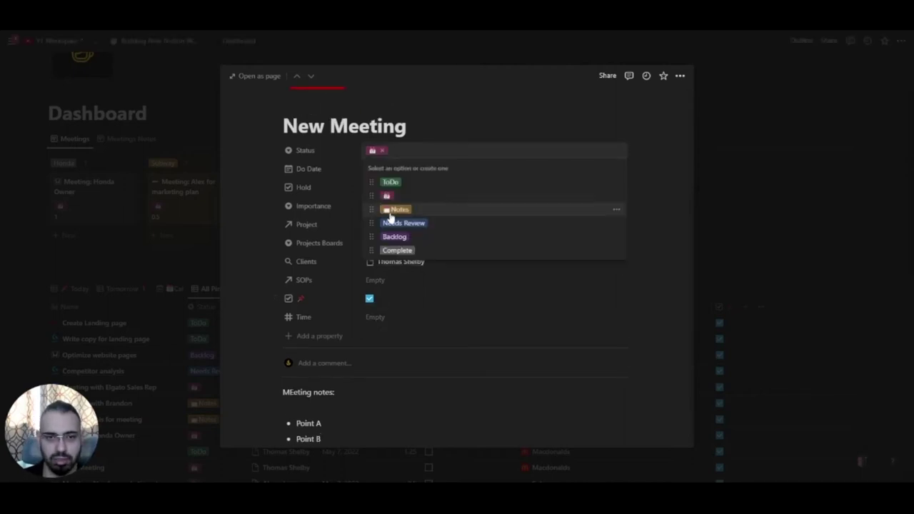
click(390, 209)
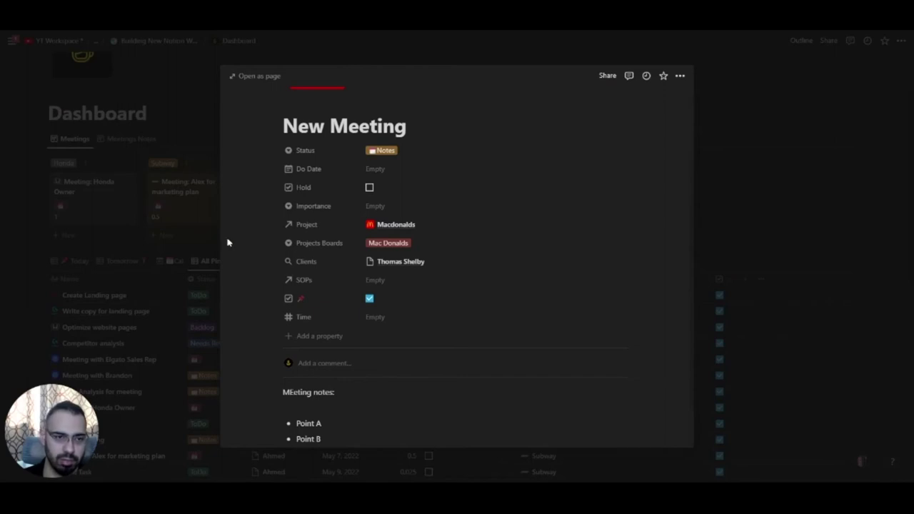
key(Escape)
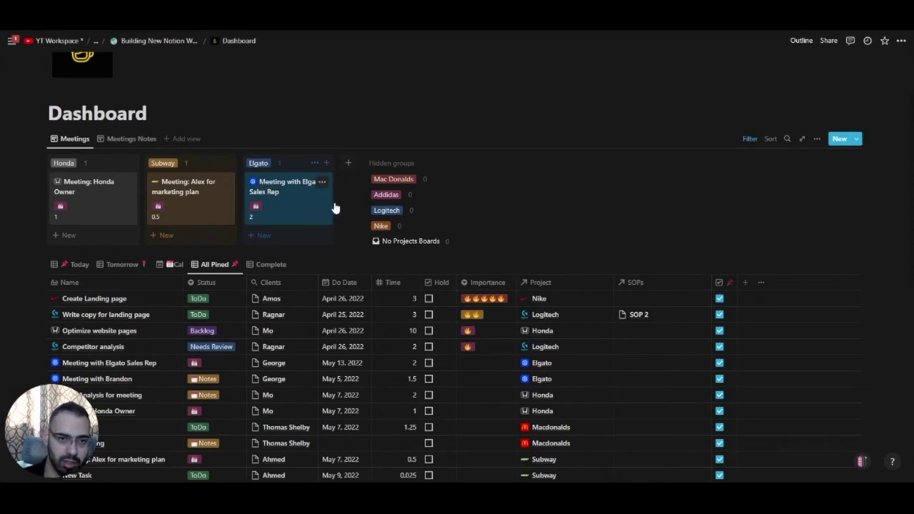
Switch the task list to the Today view and hide the database title of the Meetings Notes board
click(269, 265)
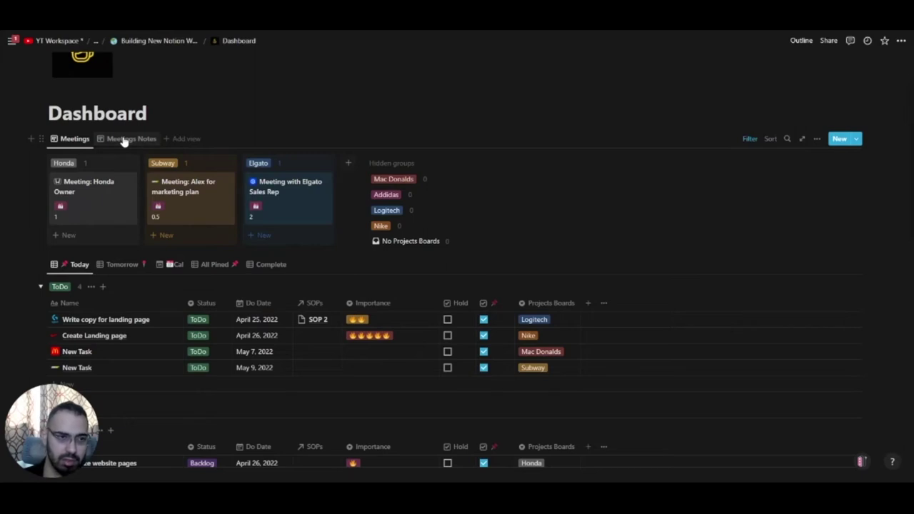
click(125, 140)
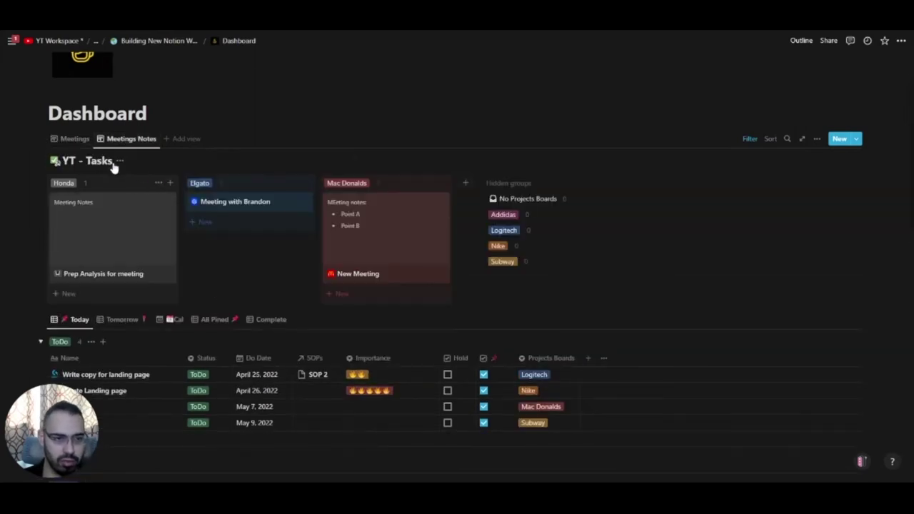
click(119, 161)
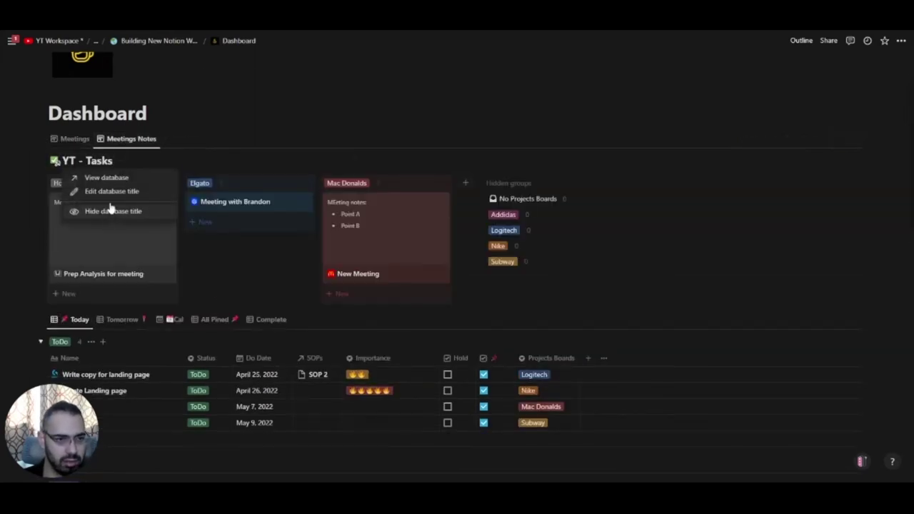
click(111, 209)
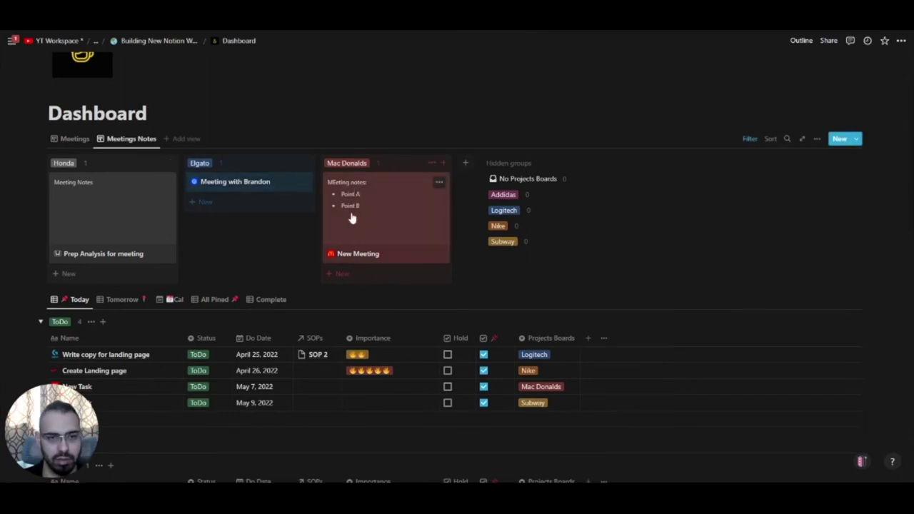
Set the card size of the Meetings Notes board to Small in its layout options
click(817, 139)
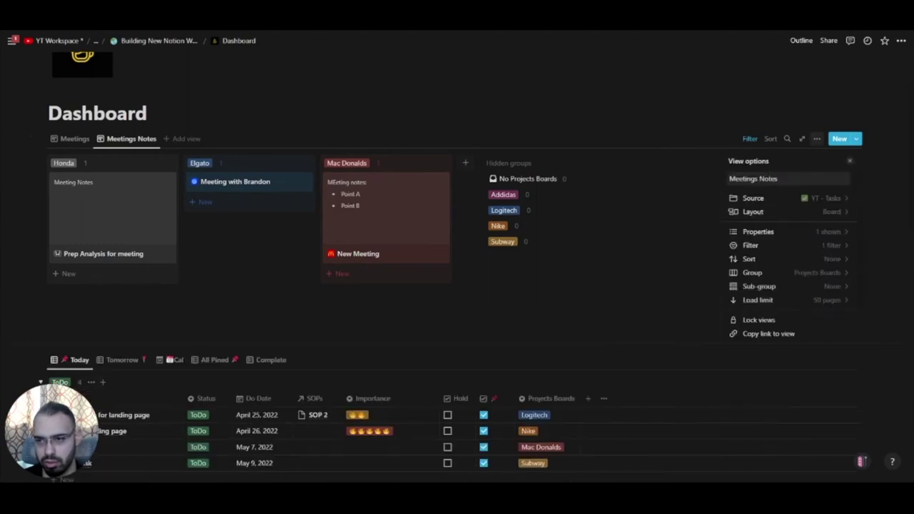
click(799, 236)
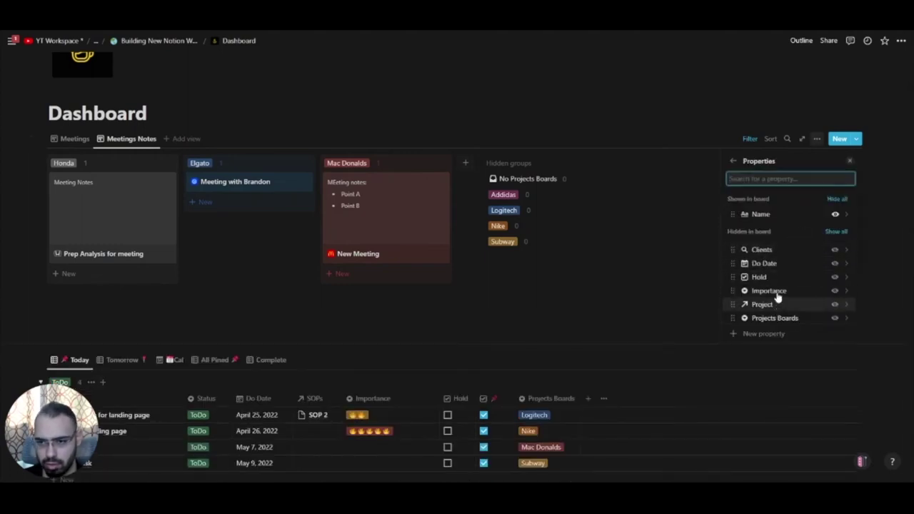
click(731, 165)
click(778, 214)
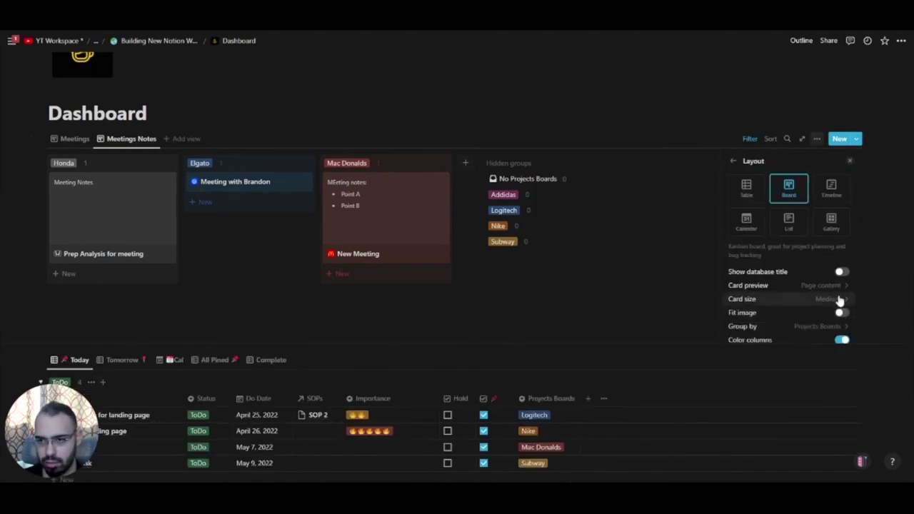
click(836, 299)
click(789, 321)
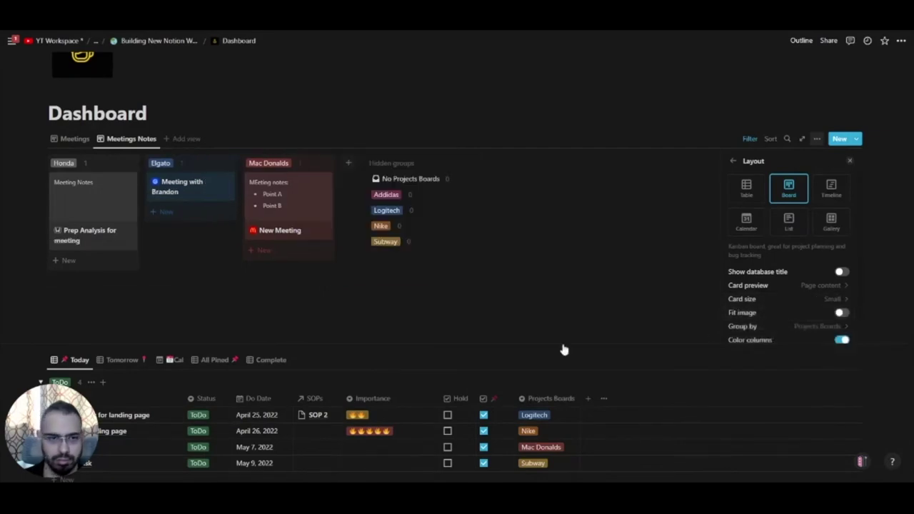
click(424, 340)
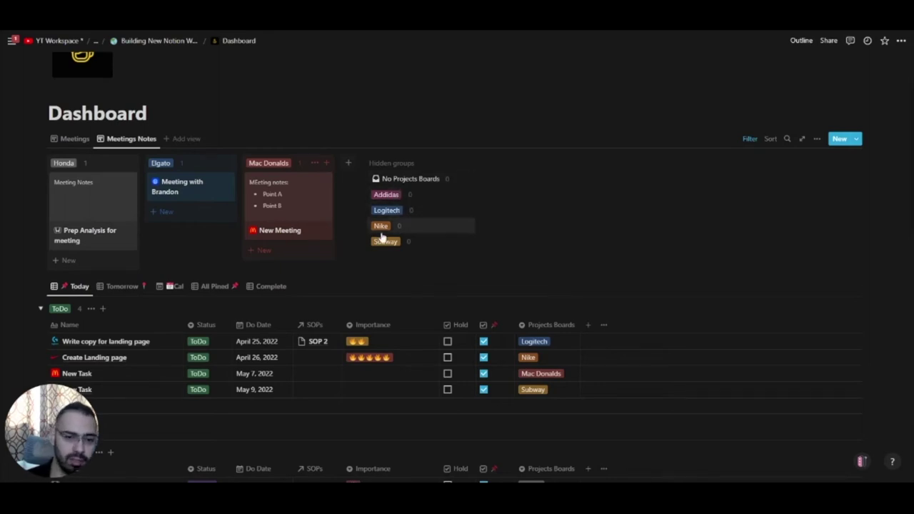
Look over the Today task list and return the client board to the Meetings view
scroll(381, 237, down, 2)
scroll(381, 237, down, 3)
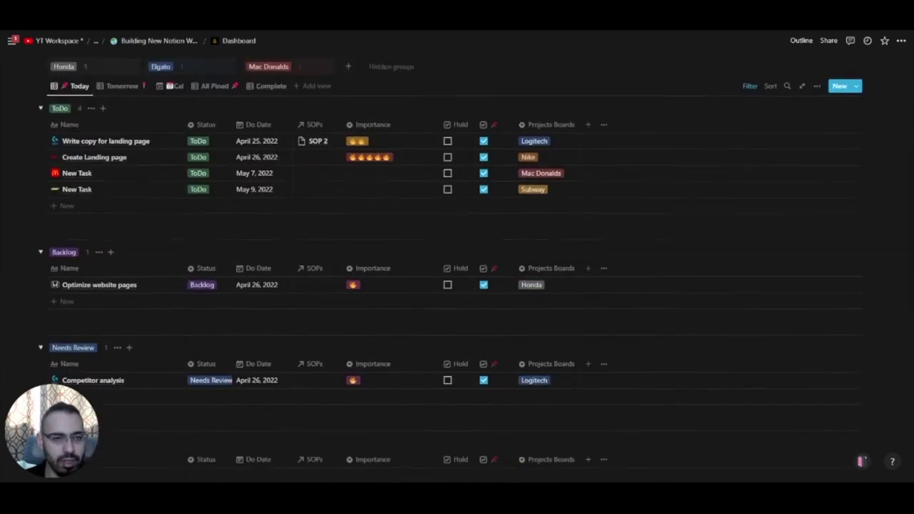
scroll(218, 210, up, 5)
click(74, 141)
Add a blank task to the ToDo group of the Today list and move the pin checkbox column before Name
scroll(129, 329, down, 2)
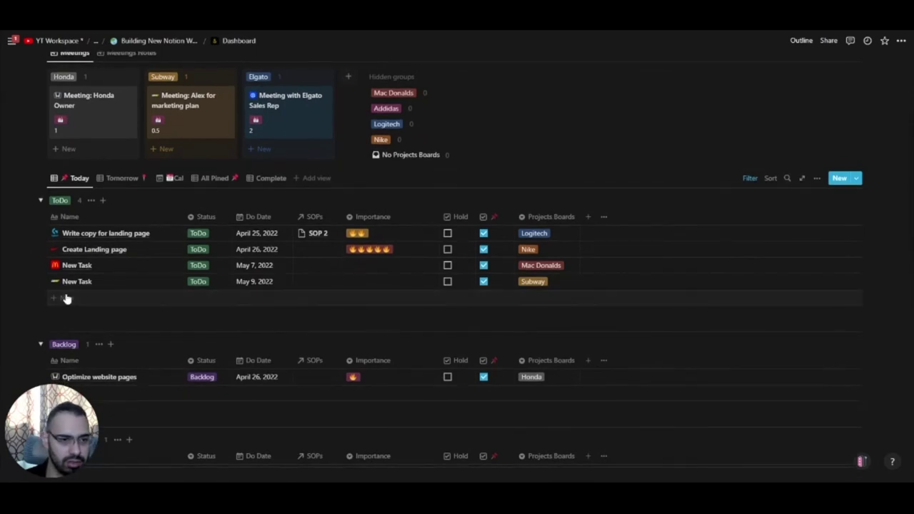
click(92, 295)
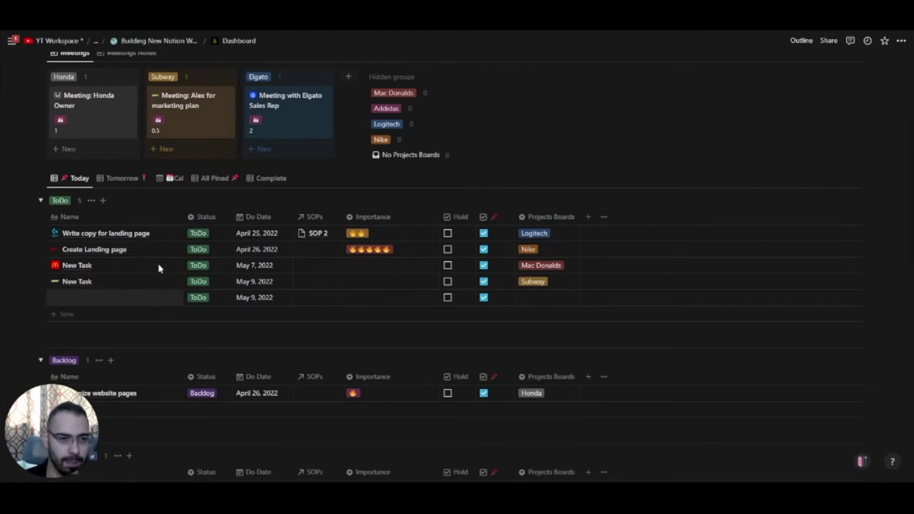
drag(486, 223, 107, 263)
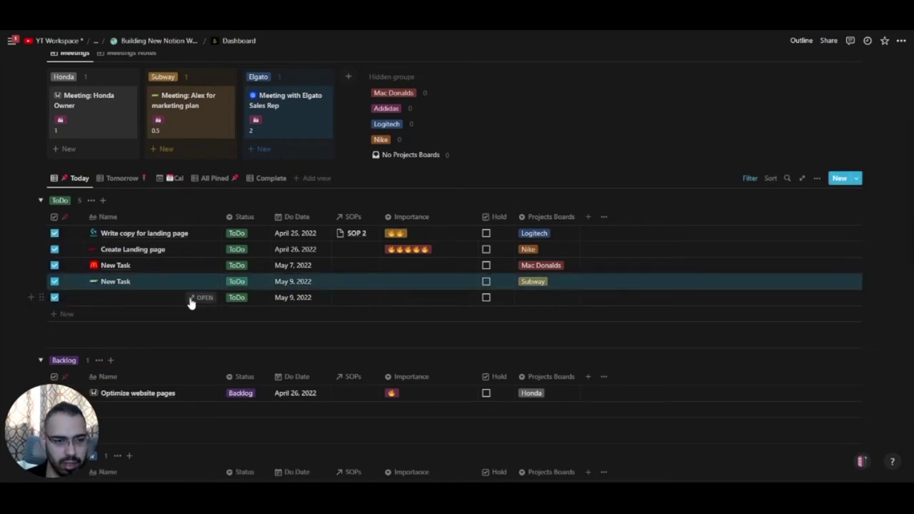
Open the blank ToDo task, apply the Nike template to it and close its page
click(202, 300)
scroll(386, 335, down, 3)
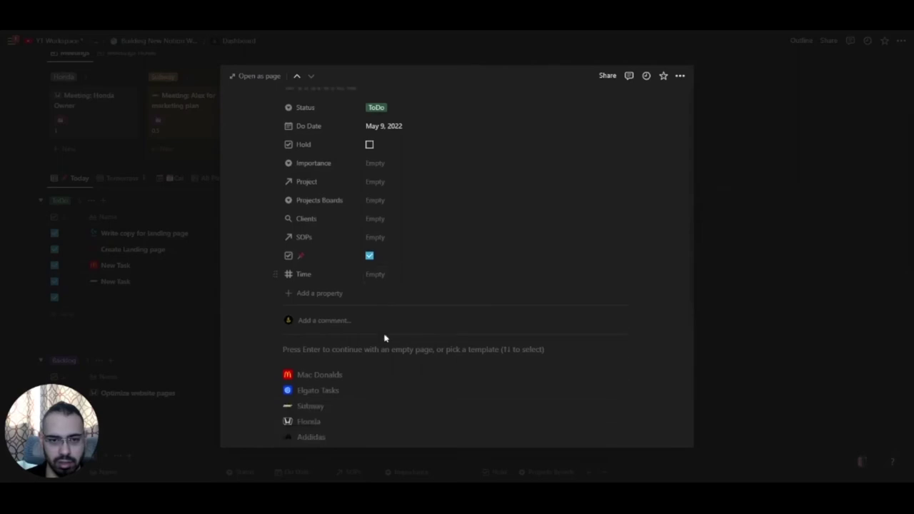
scroll(346, 347, down, 2)
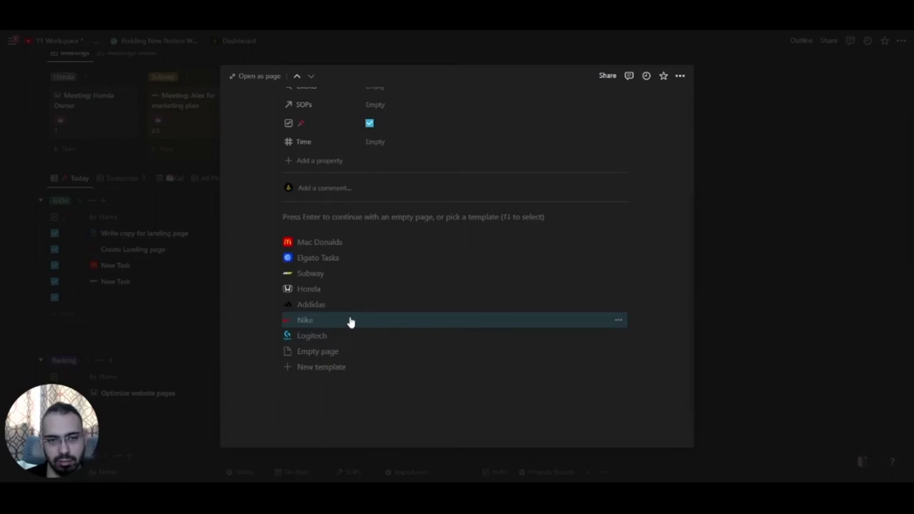
scroll(357, 285, up, 3)
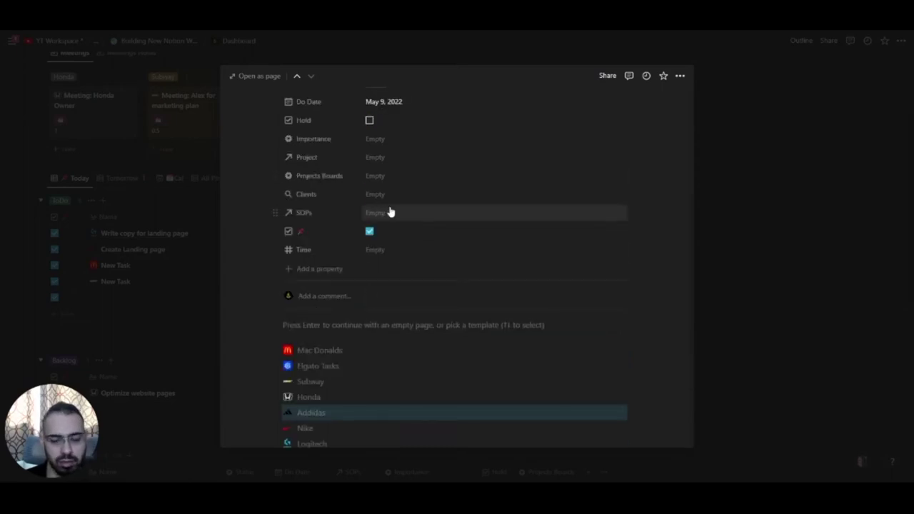
scroll(300, 336, down, 3)
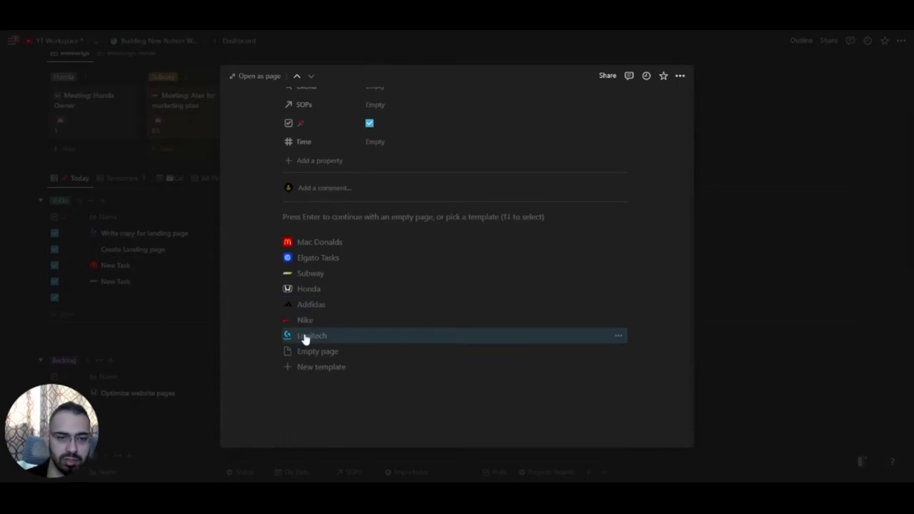
click(307, 335)
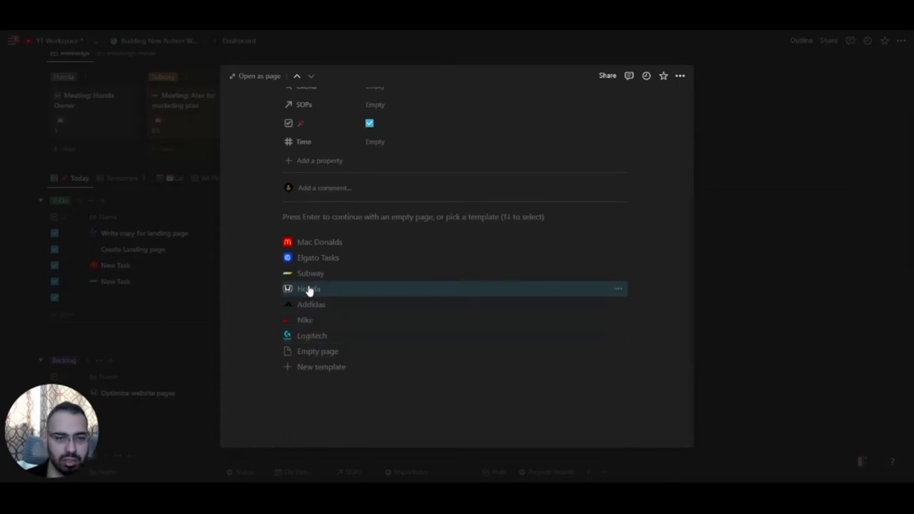
click(363, 315)
scroll(369, 197, up, 2)
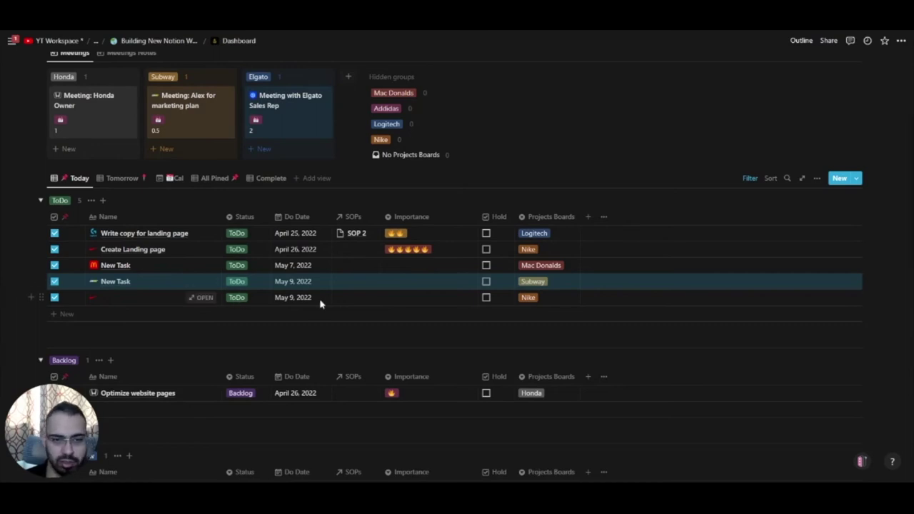
Set the unnamed Nike task's Importance to five flames and sort the Today list by Importance, ascending
click(439, 298)
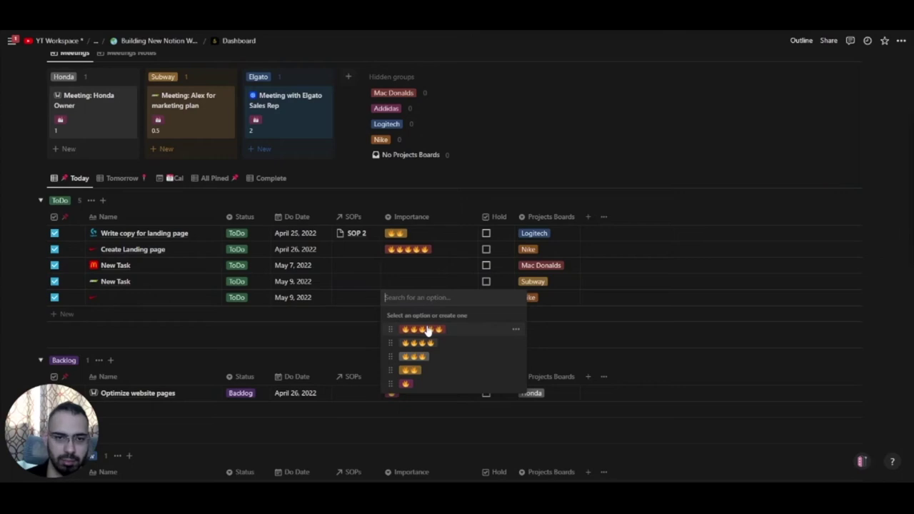
click(426, 330)
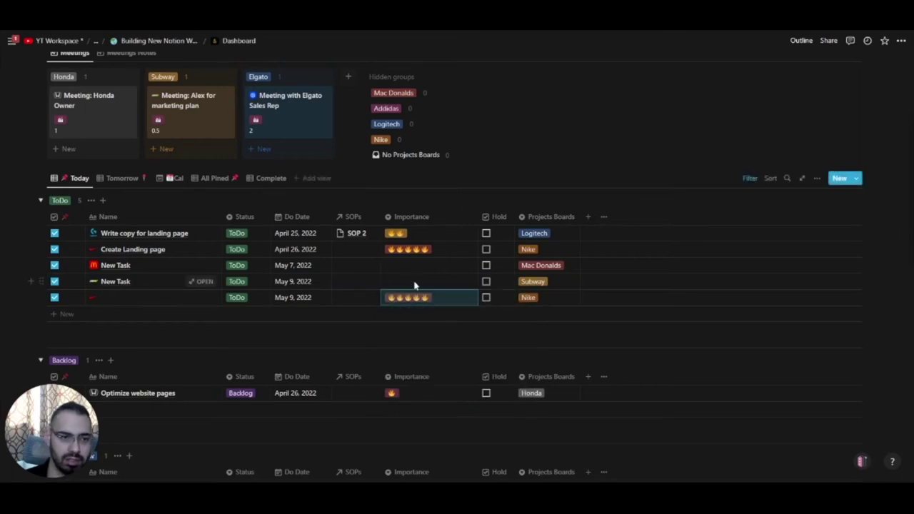
click(769, 179)
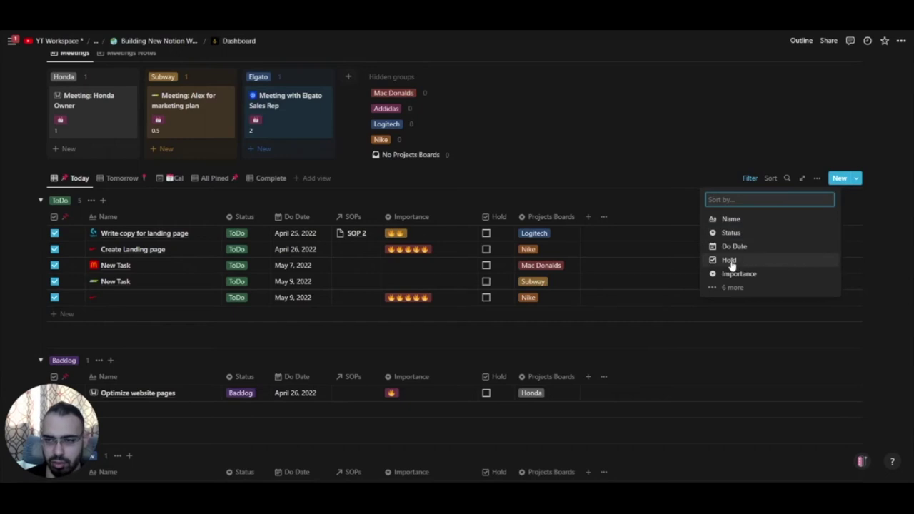
click(739, 274)
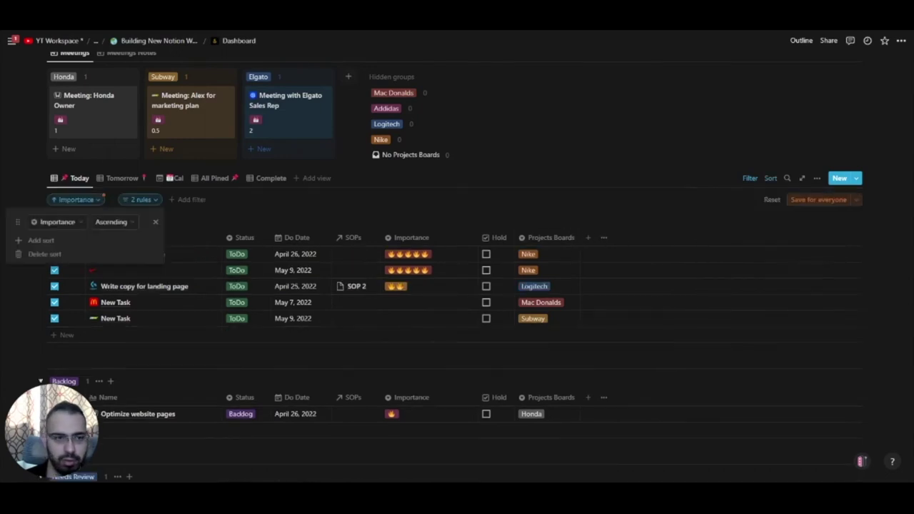
key(Escape)
click(408, 319)
key(Escape)
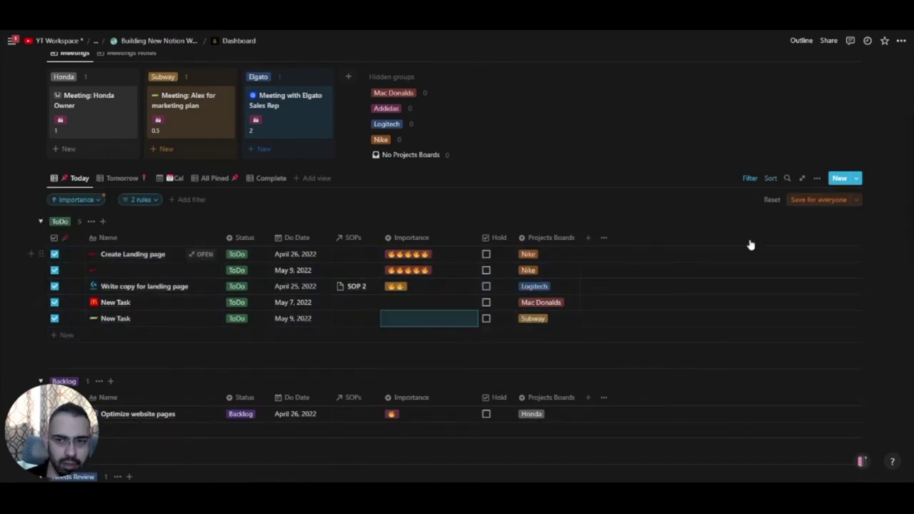
Hide the calendar icon status group that holds the meetings in the Today list
scroll(340, 351, down, 2)
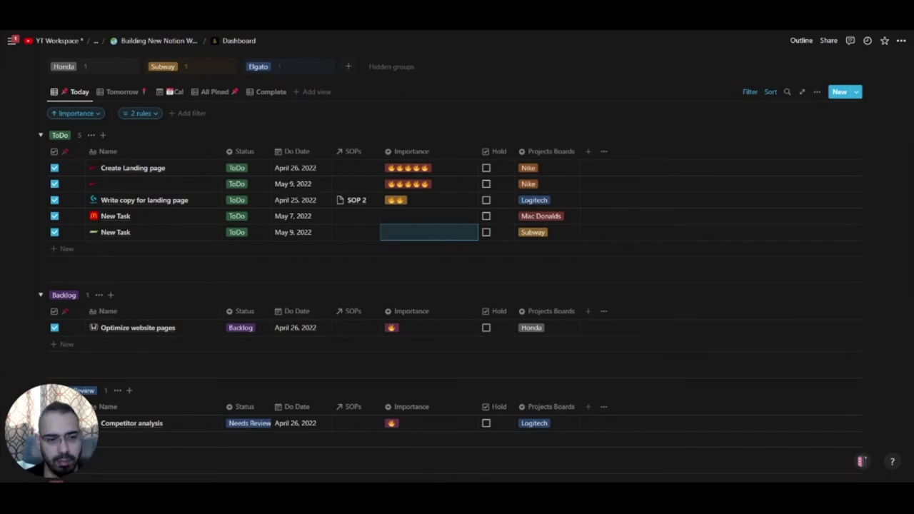
scroll(200, 272, down, 2)
scroll(202, 295, down, 3)
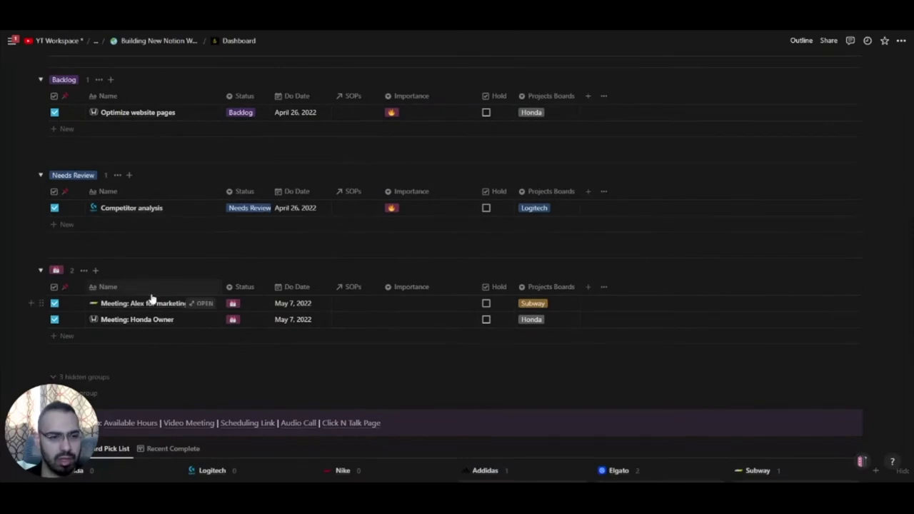
click(84, 270)
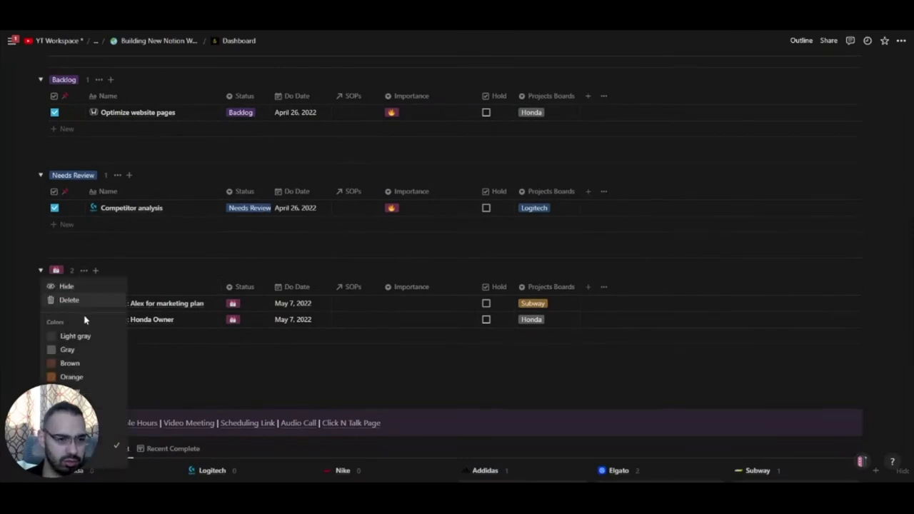
click(122, 276)
scroll(112, 272, up, 3)
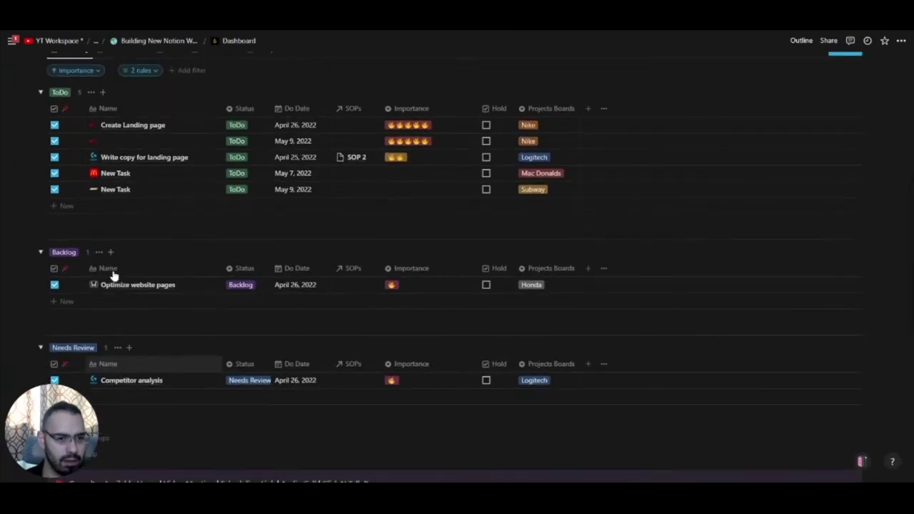
scroll(95, 292, up, 1)
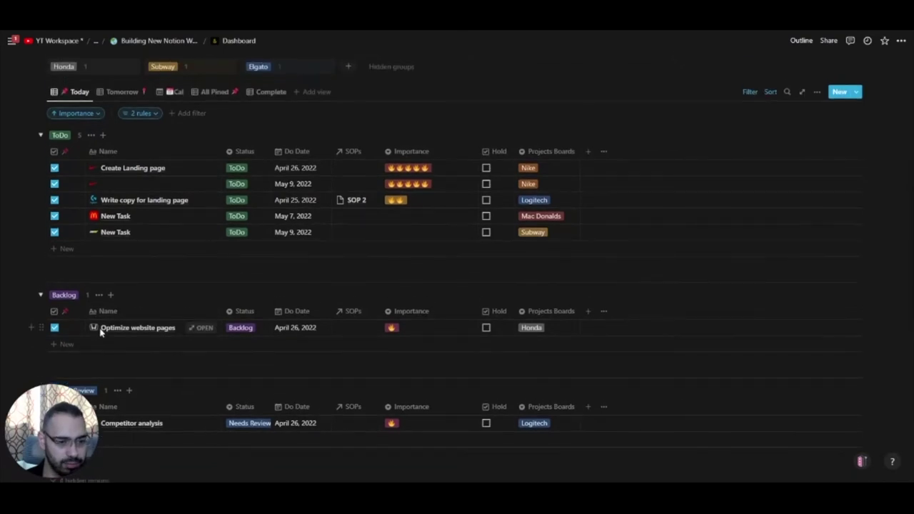
Move the Mac Donalds New Task from the ToDo group into the Needs Review group
scroll(98, 330, up, 1)
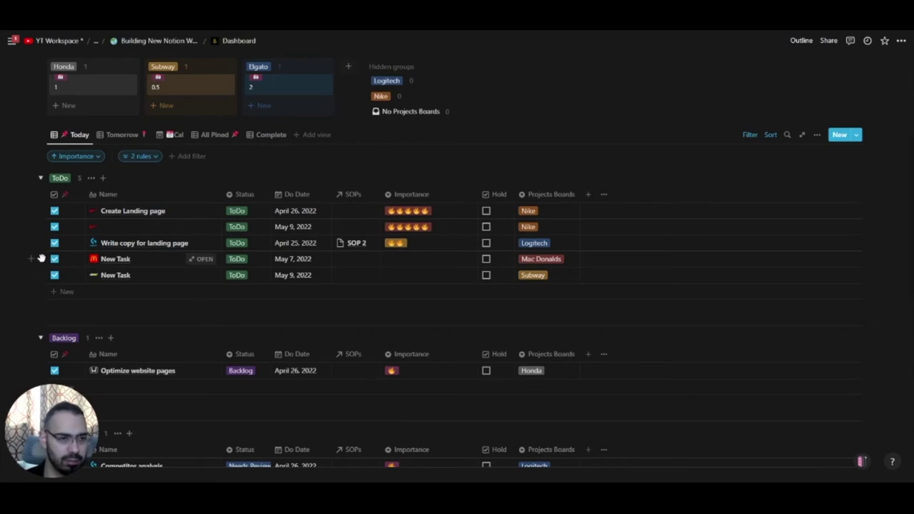
drag(41, 258, 93, 457)
drag(108, 407, 108, 406)
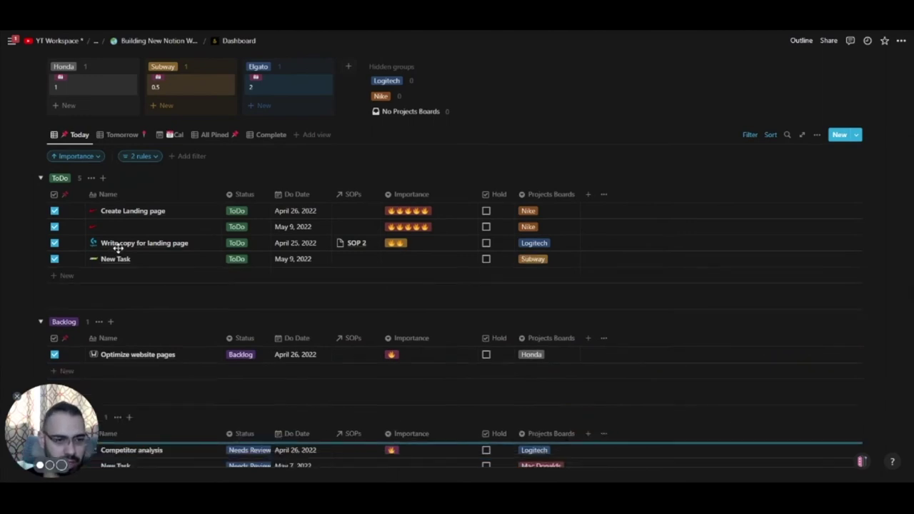
click(406, 289)
scroll(339, 283, down, 3)
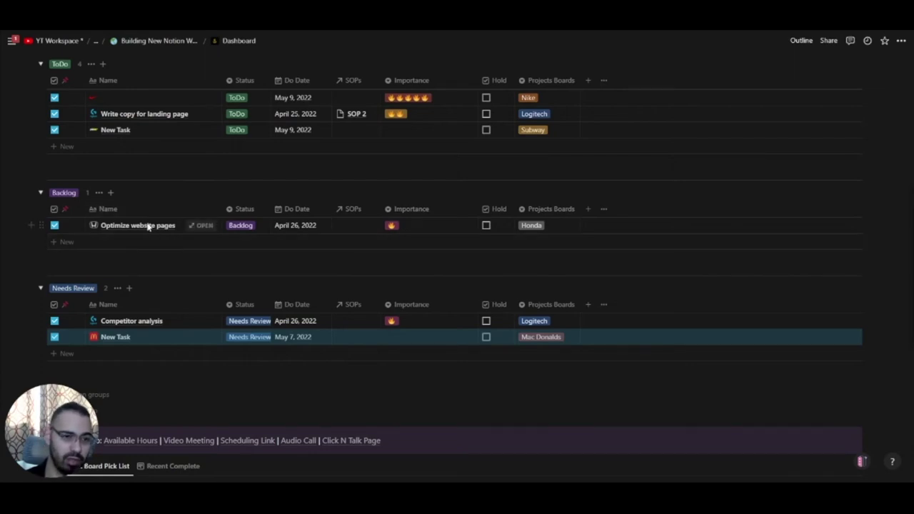
Pin the Subway New Task from the Project Board Pick List and check the Today list
scroll(150, 308, up, 4)
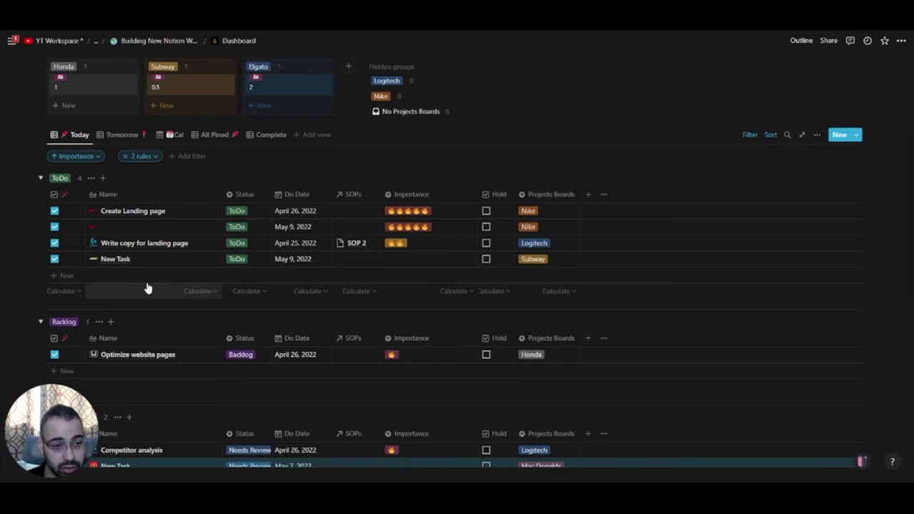
scroll(148, 287, down, 1)
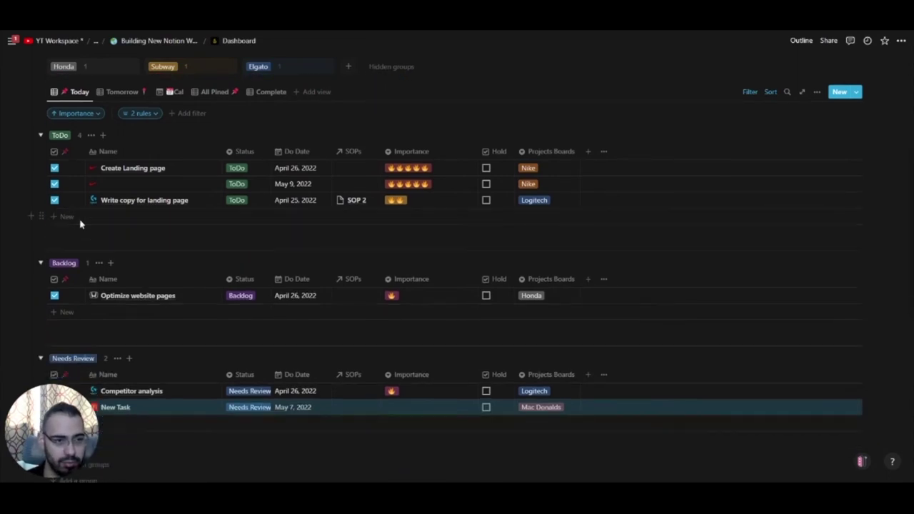
scroll(100, 231, down, 6)
scroll(133, 254, down, 1)
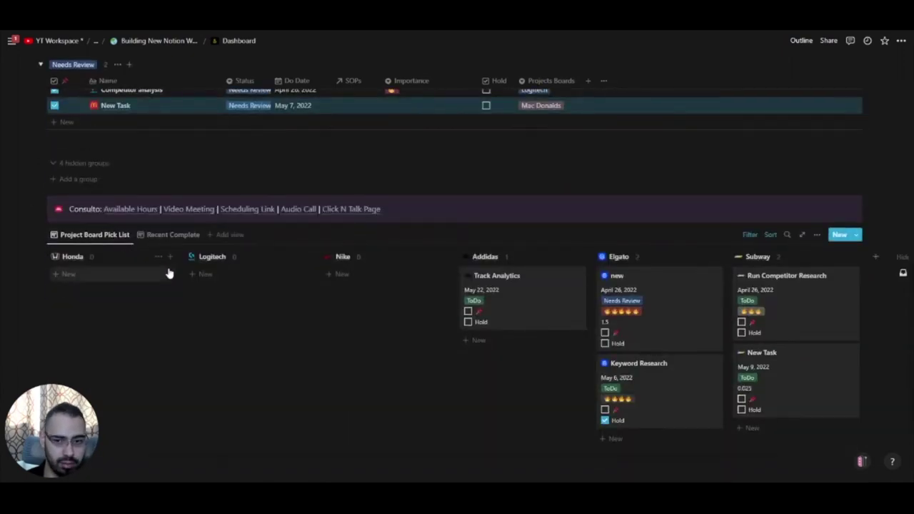
scroll(554, 327, right, 3)
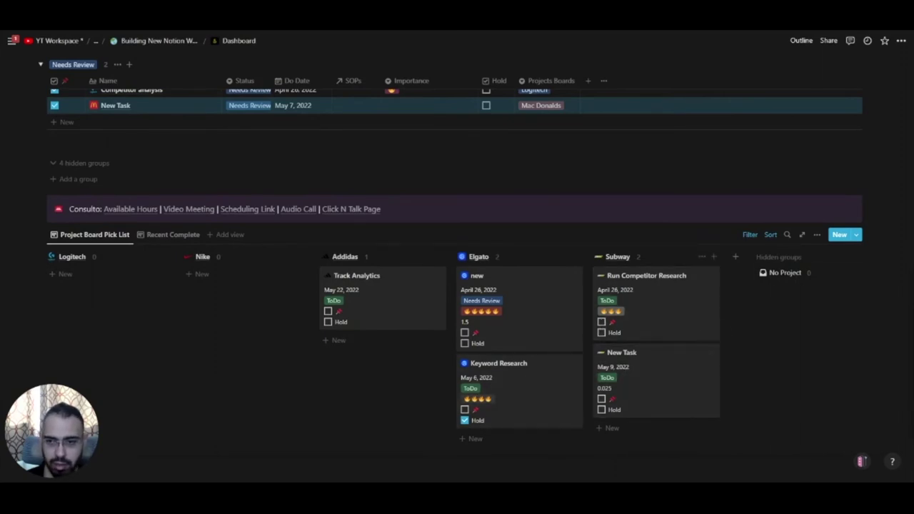
click(602, 399)
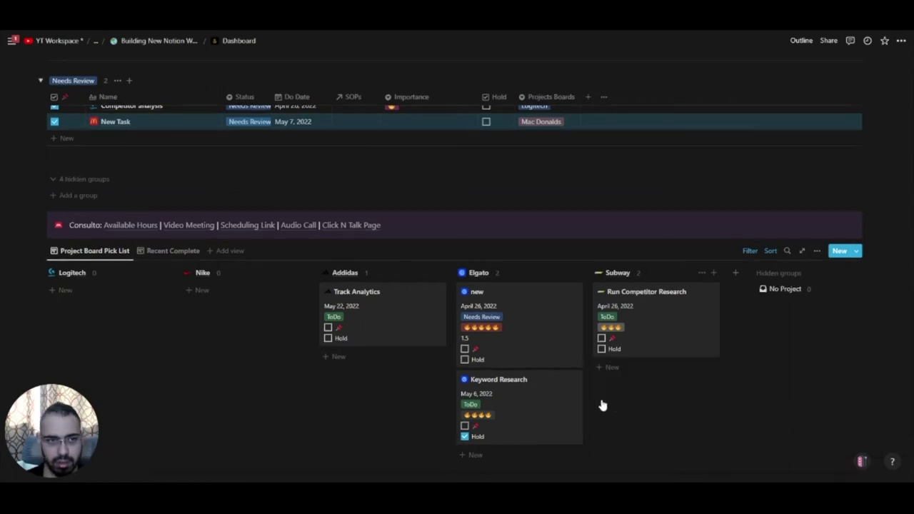
scroll(486, 364, up, 4)
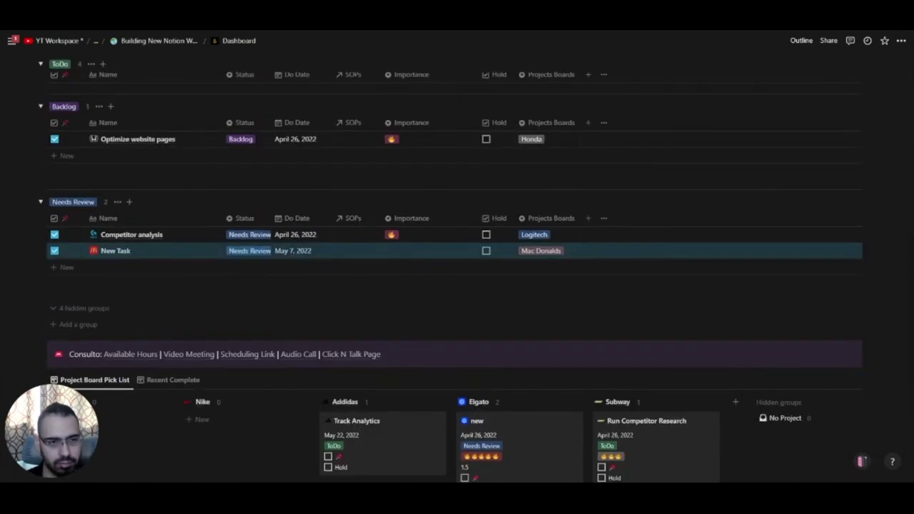
scroll(432, 275, up, 3)
Group the Project Board Pick List by Projects Boards, with empty groups hidden and column colors on
scroll(635, 328, down, 6)
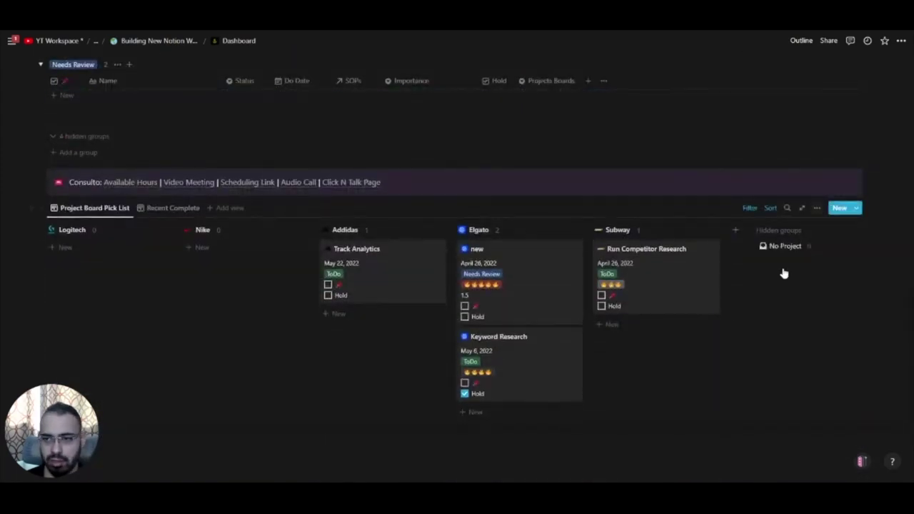
click(816, 208)
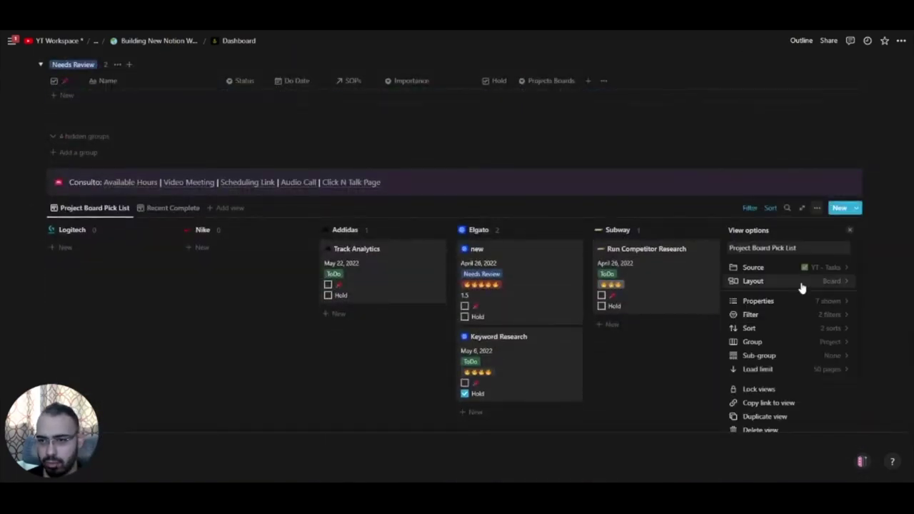
click(812, 342)
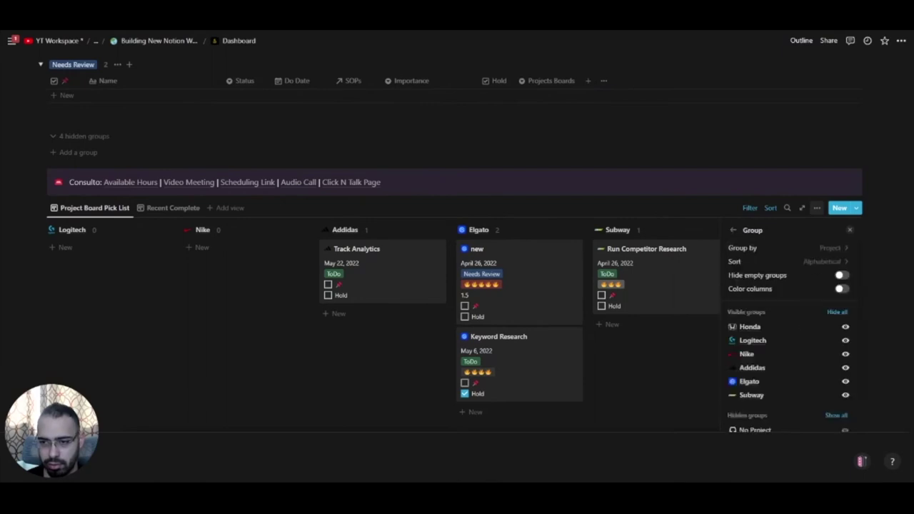
click(842, 275)
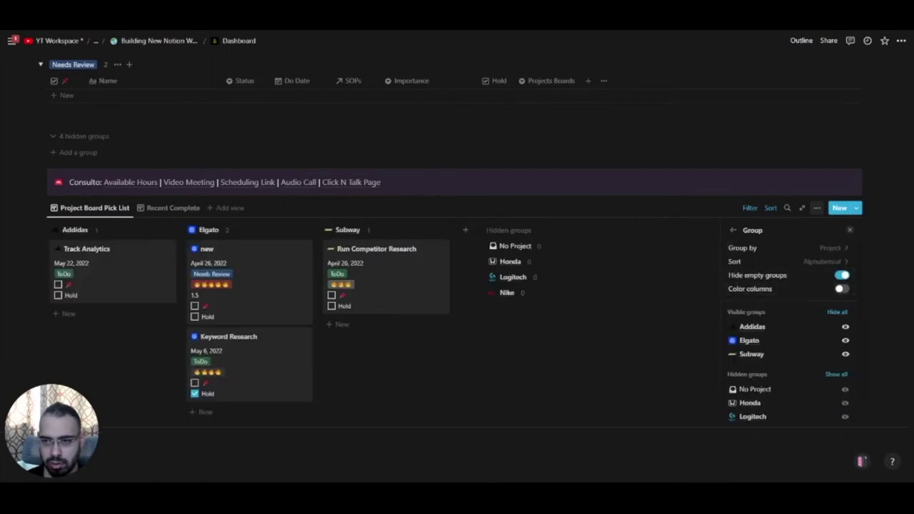
click(824, 248)
click(783, 351)
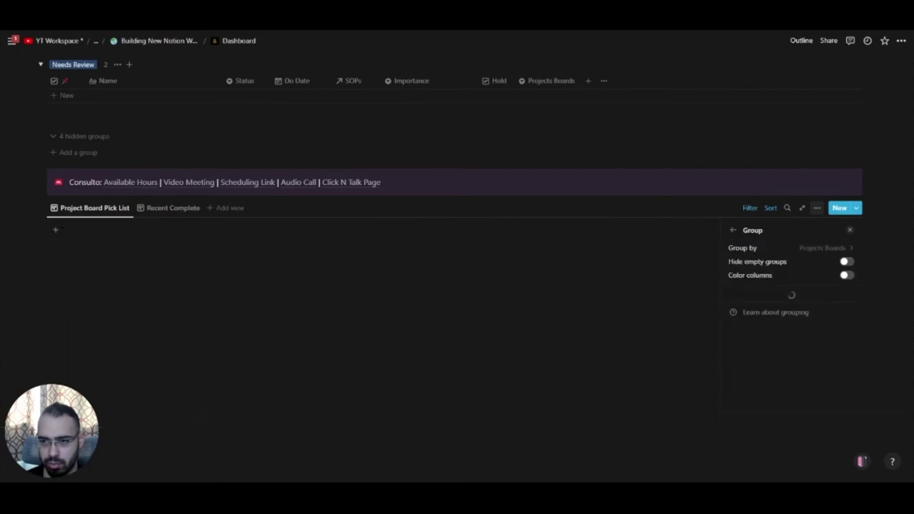
click(846, 274)
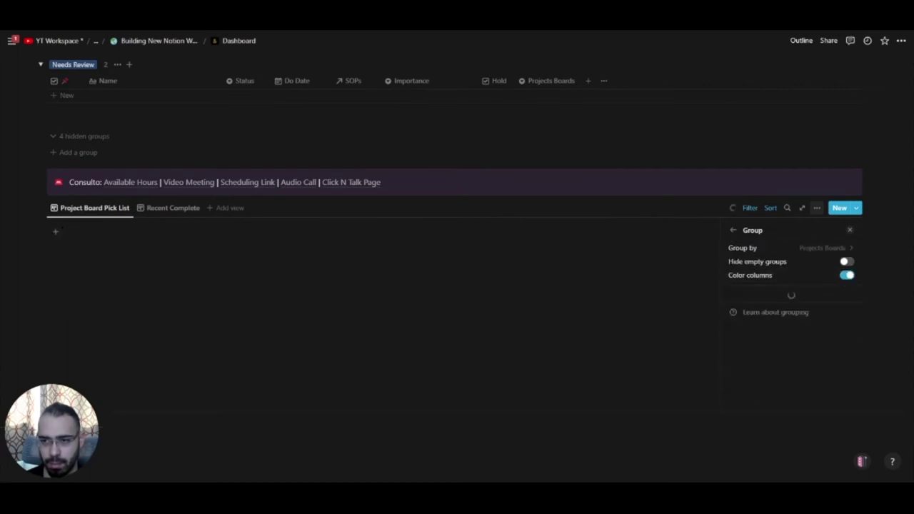
click(846, 262)
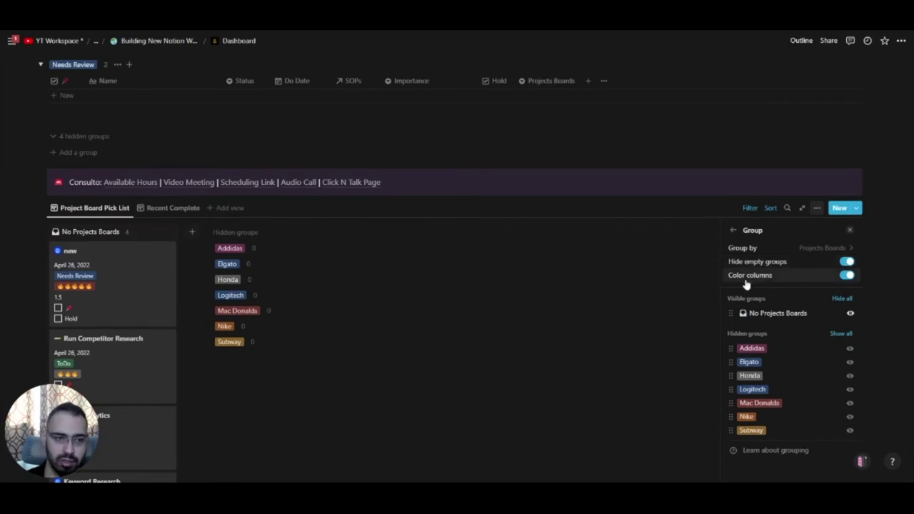
key(Escape)
Open the card named new in the No Projects Boards group, apply the Elgato Tasks template and close its page
scroll(142, 252, down, 3)
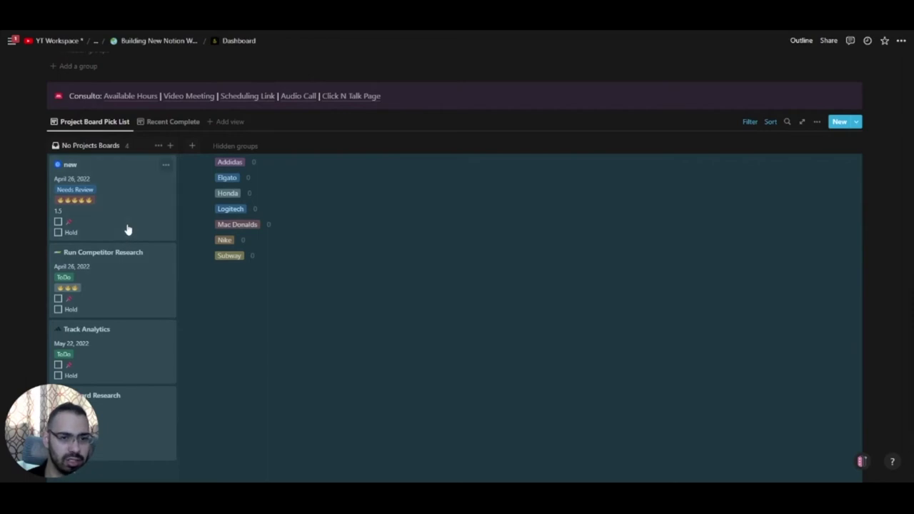
click(128, 229)
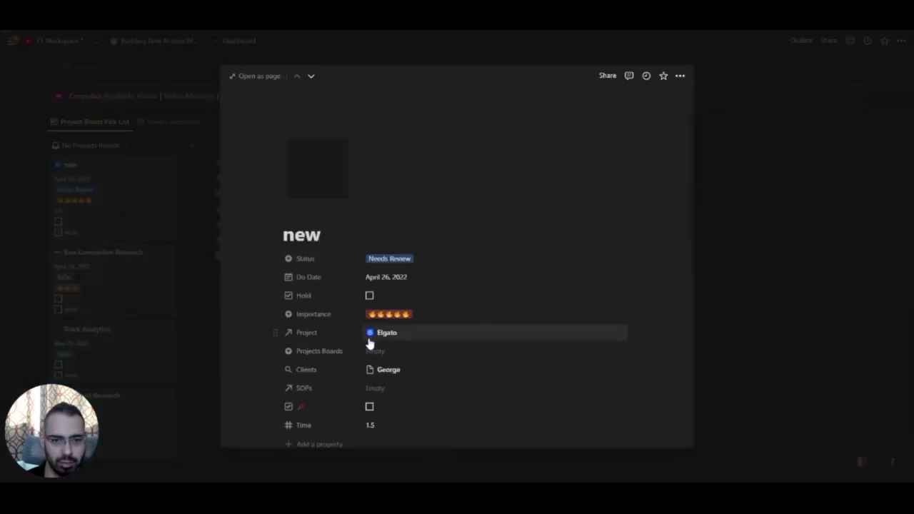
scroll(376, 349, down, 5)
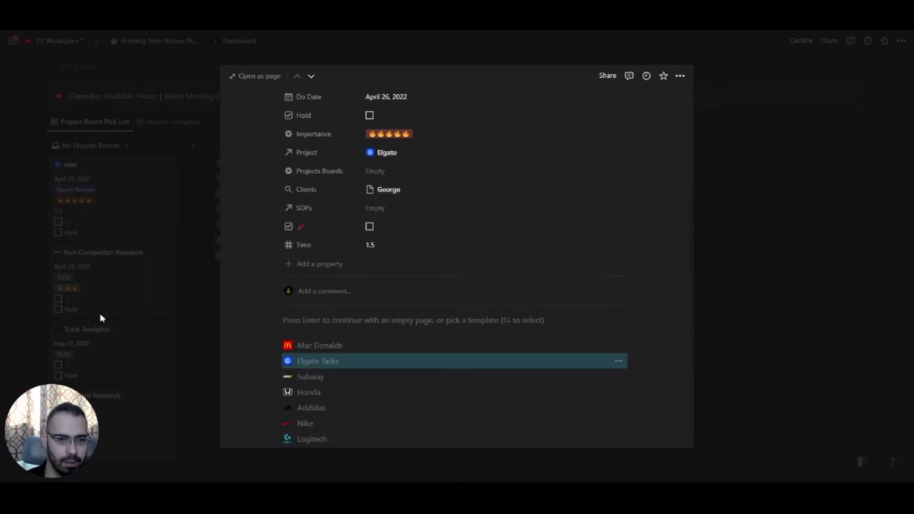
key(Return)
click(119, 294)
Open the Track Analytics card, apply the Addidas template to it and close its page
click(119, 294)
scroll(373, 298, down, 3)
scroll(322, 404, down, 2)
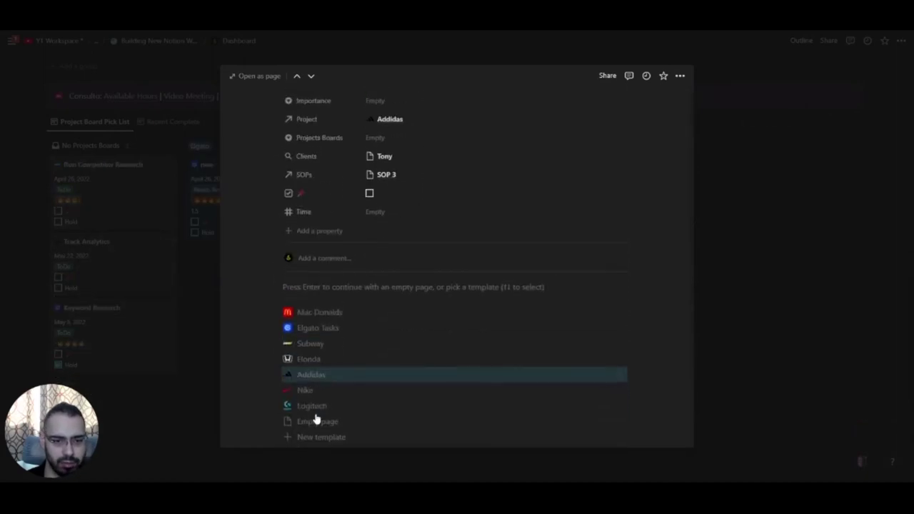
click(308, 374)
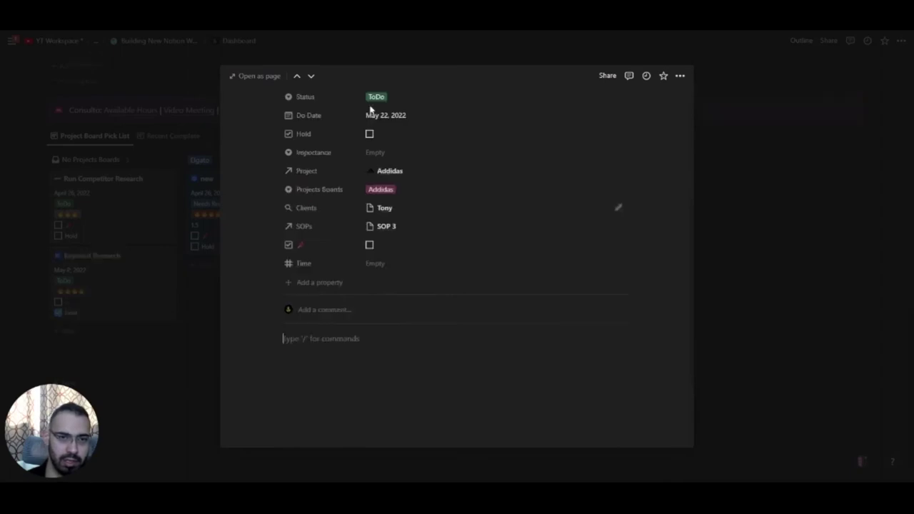
click(379, 189)
click(217, 268)
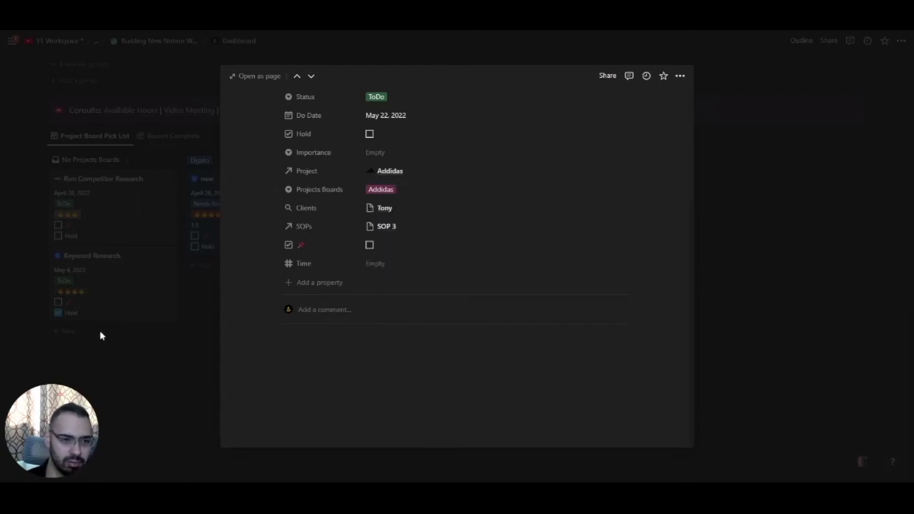
click(123, 306)
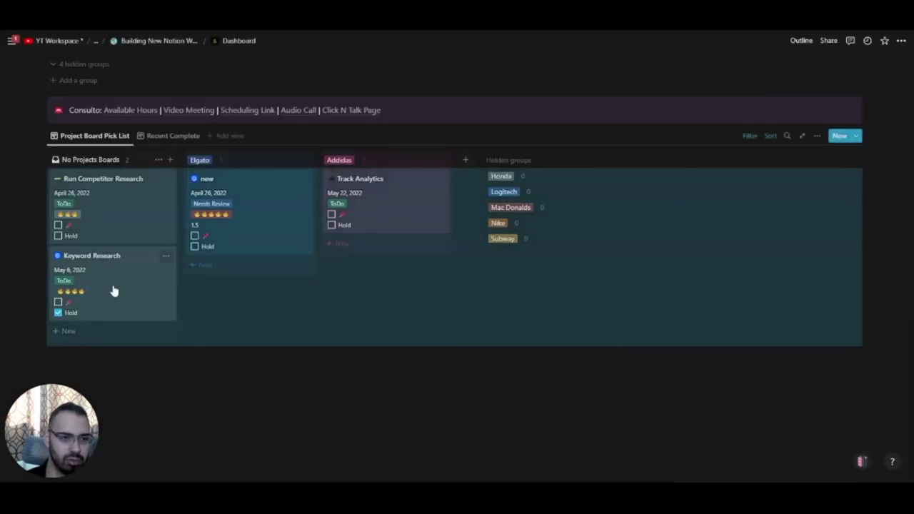
Move the Keyword Research card from the No Projects Boards group into the Elgato group
click(154, 294)
click(154, 293)
drag(139, 302, 235, 321)
scroll(212, 296, up, 2)
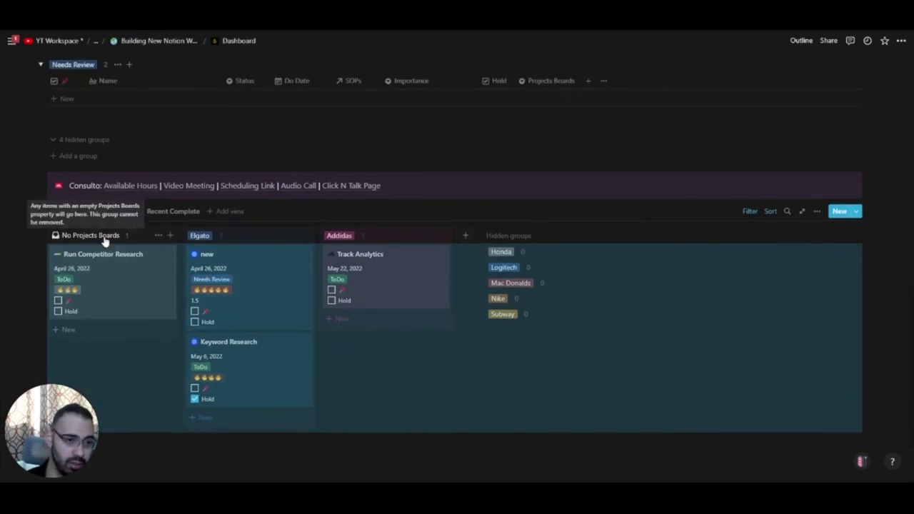
Open the Run Competitor Research card, apply the Subway template to it and close its page
click(148, 302)
scroll(361, 381, down, 5)
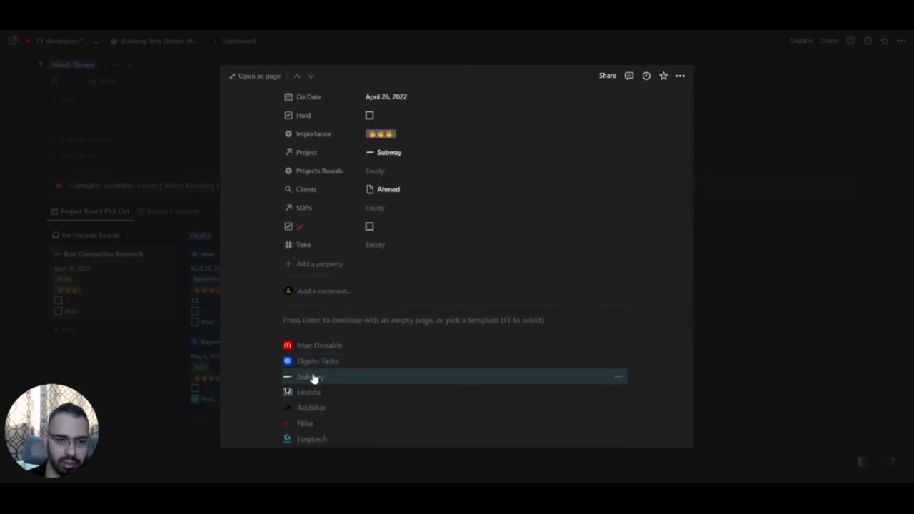
click(312, 378)
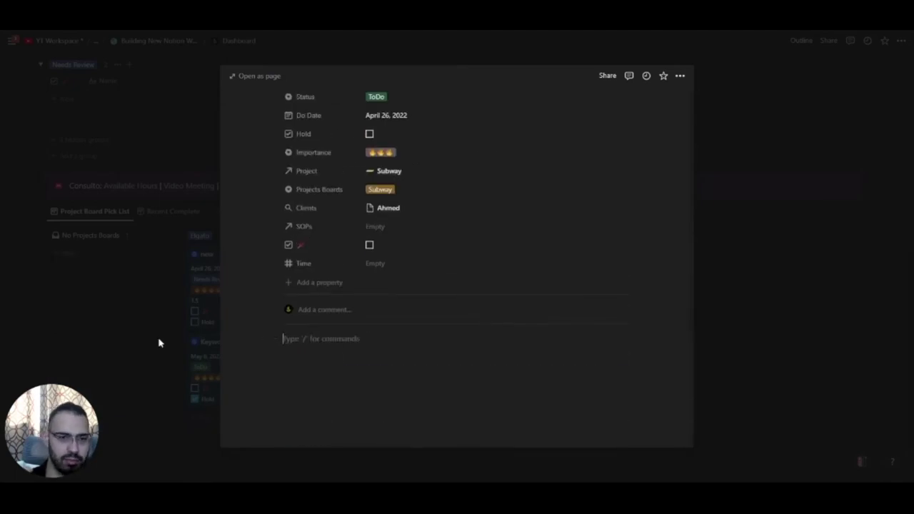
click(119, 334)
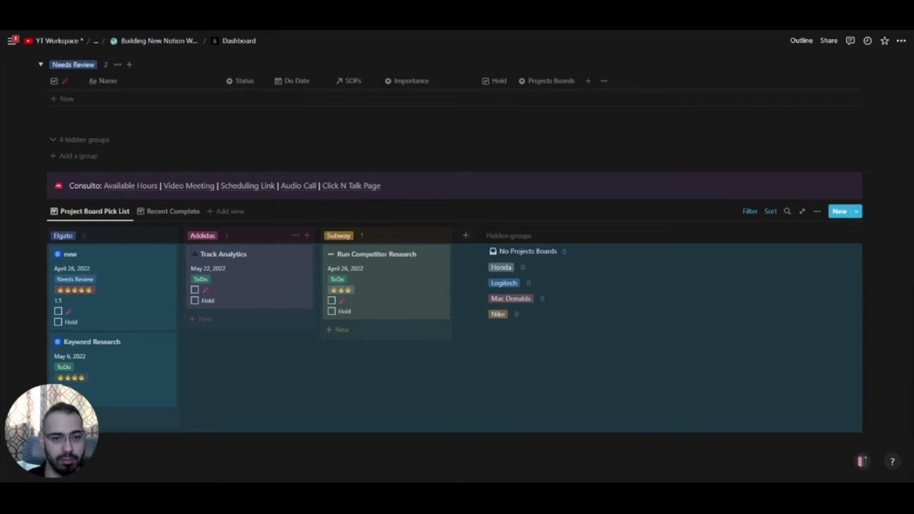
Set the card size of the Project Board Pick List board to Small
scroll(454, 286, down, 1)
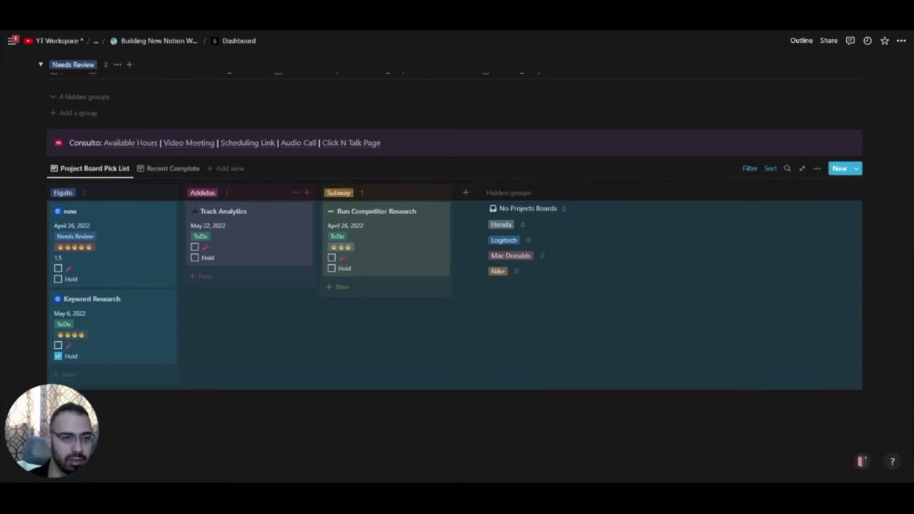
click(816, 168)
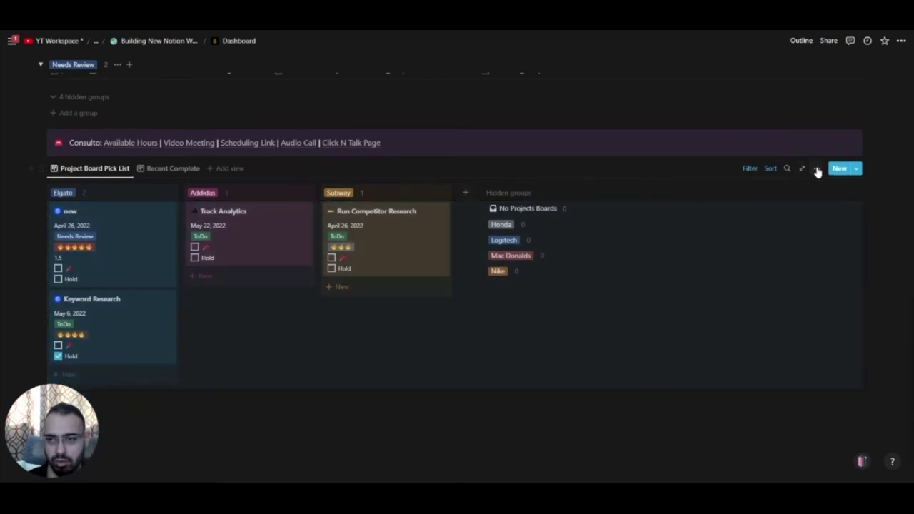
click(785, 241)
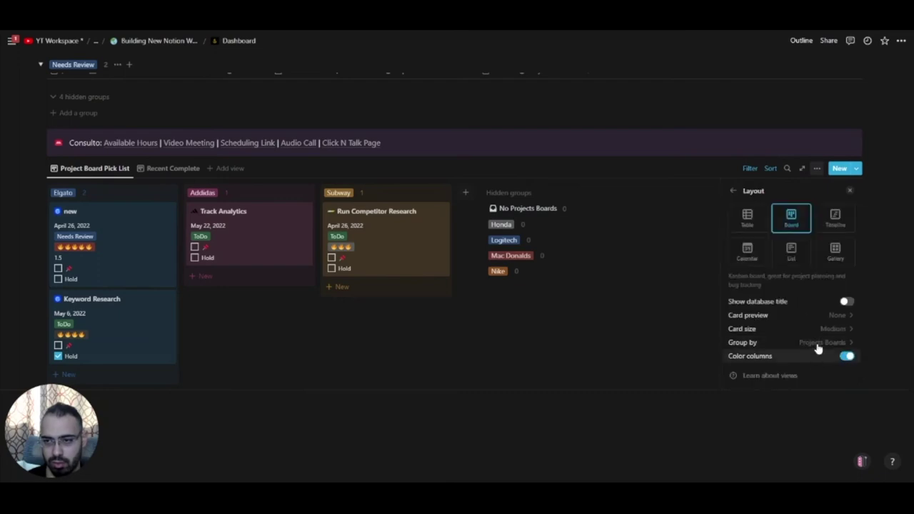
click(828, 329)
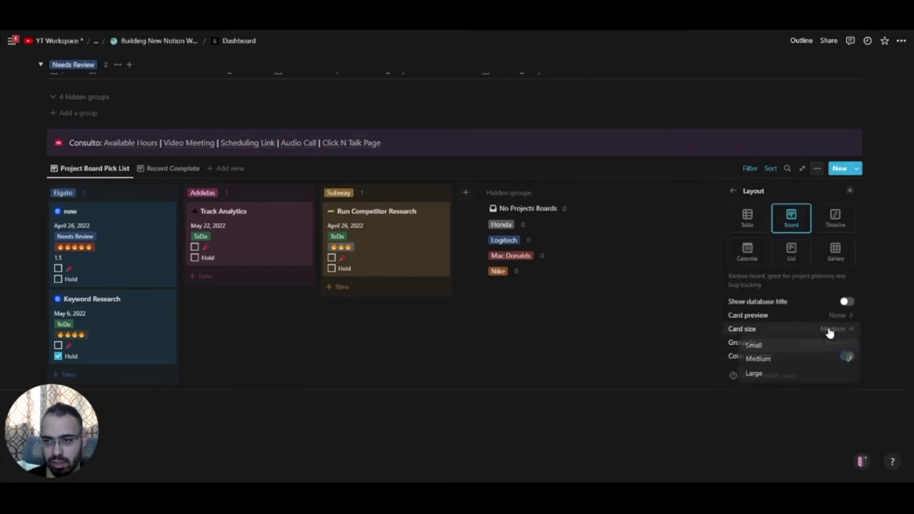
click(791, 347)
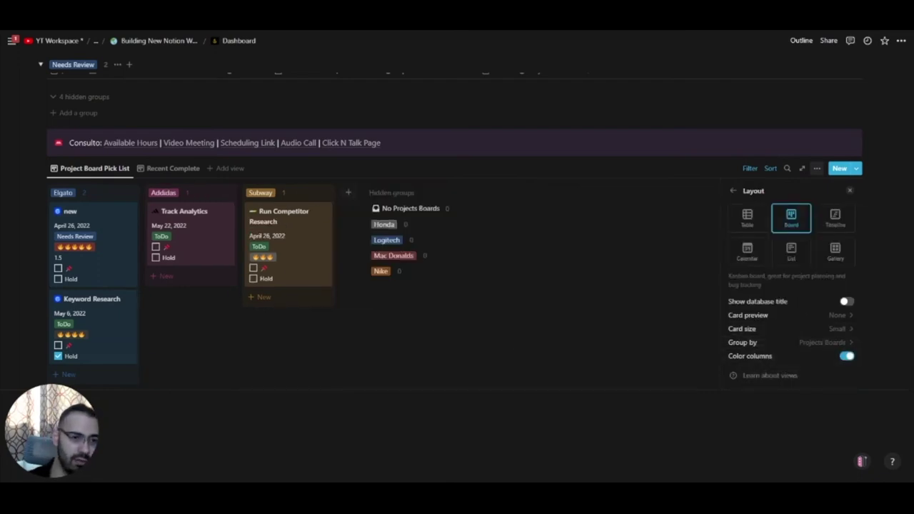
key(Escape)
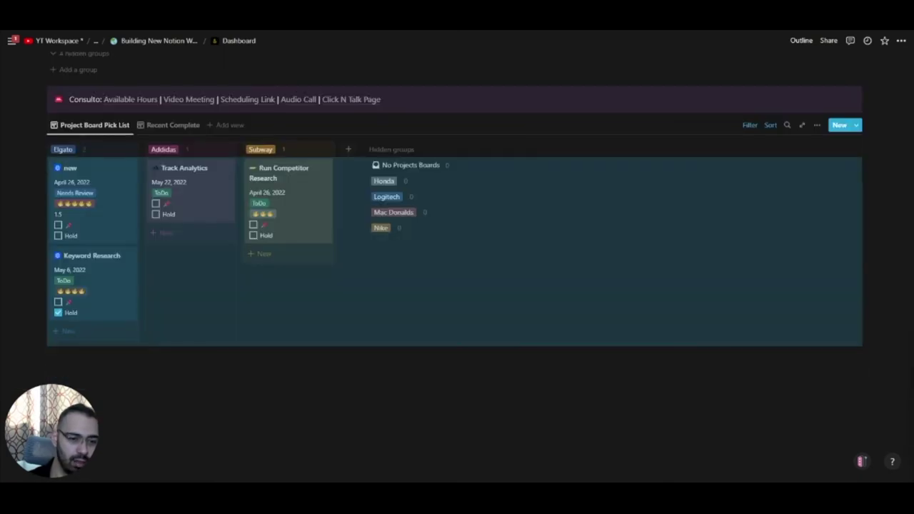
Show the Time property in the Today list and place its column between Status and Do Date
scroll(143, 264, up, 10)
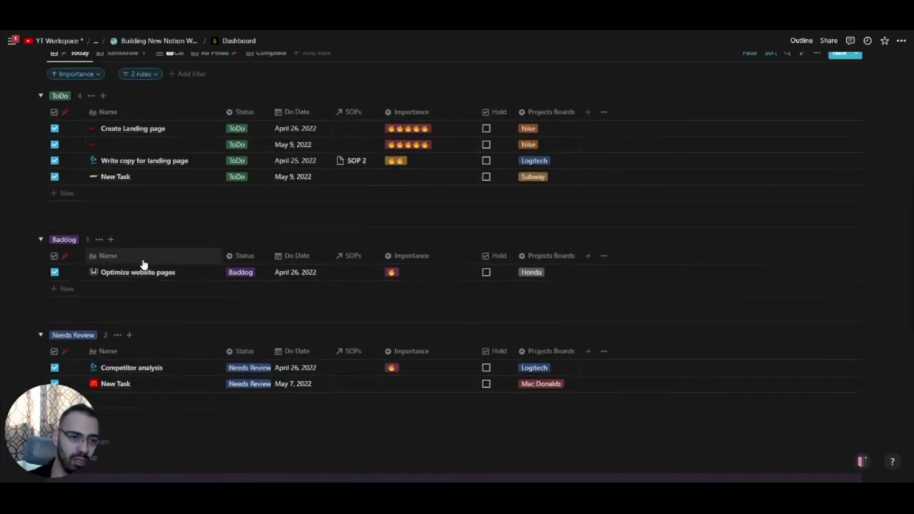
scroll(143, 265, up, 4)
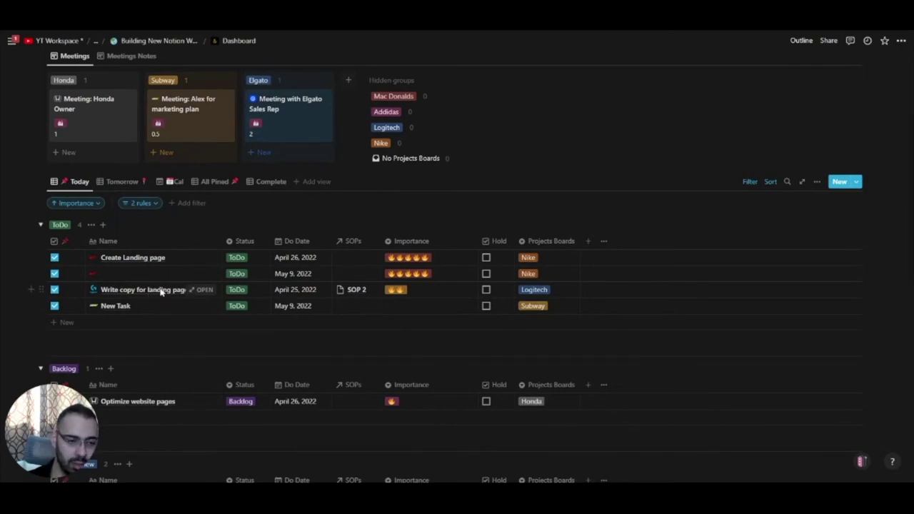
scroll(171, 316, down, 1)
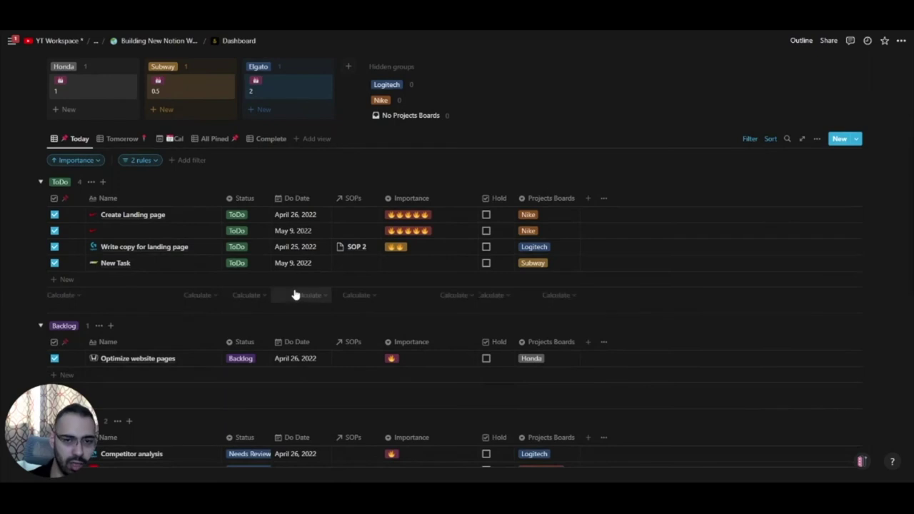
click(817, 139)
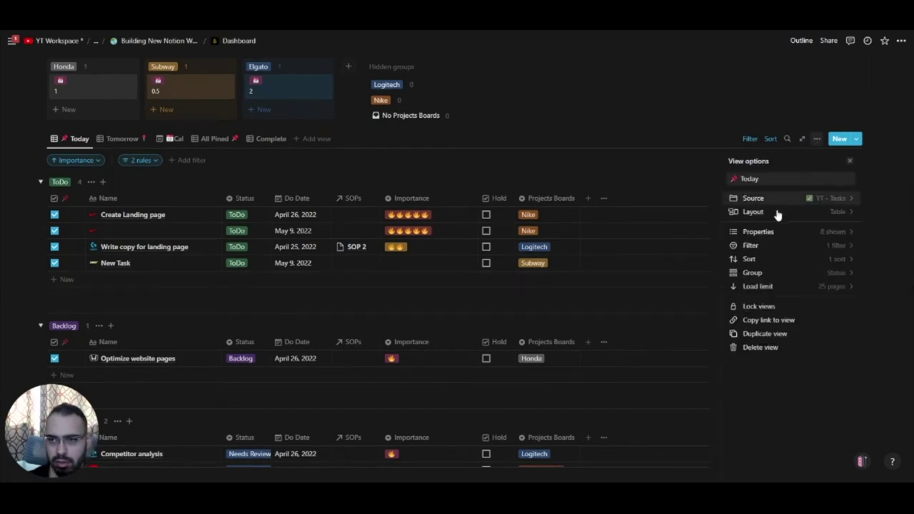
click(775, 232)
drag(741, 373, 721, 254)
drag(368, 198, 308, 198)
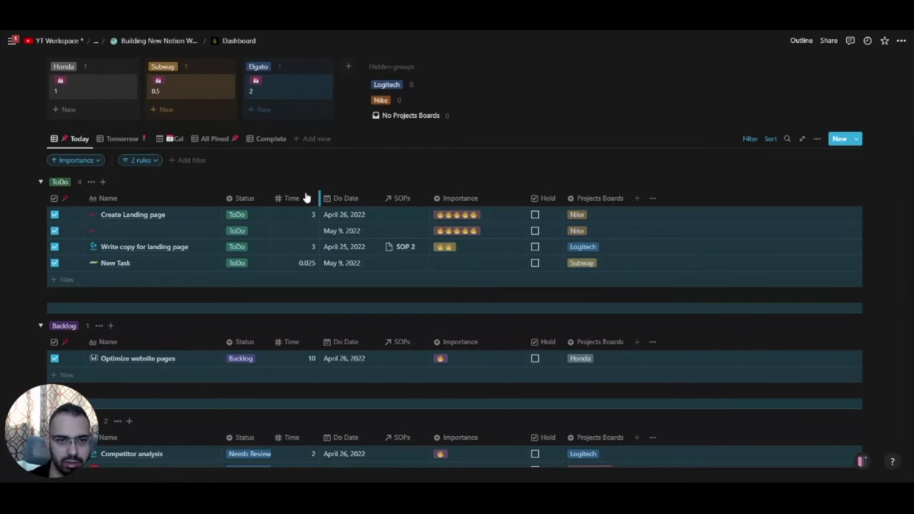
Show the sum of the Time column in the Today list and correct the Subway New Task's time to 0.25
key(Escape)
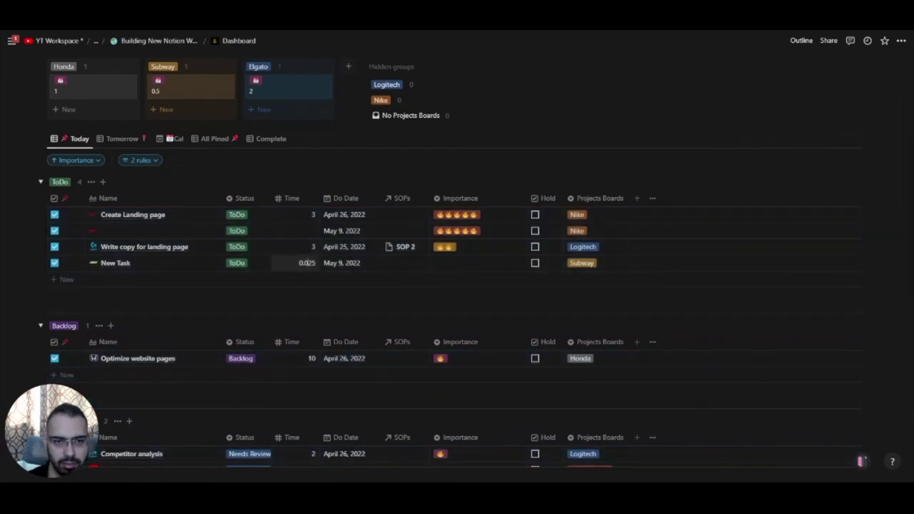
click(303, 295)
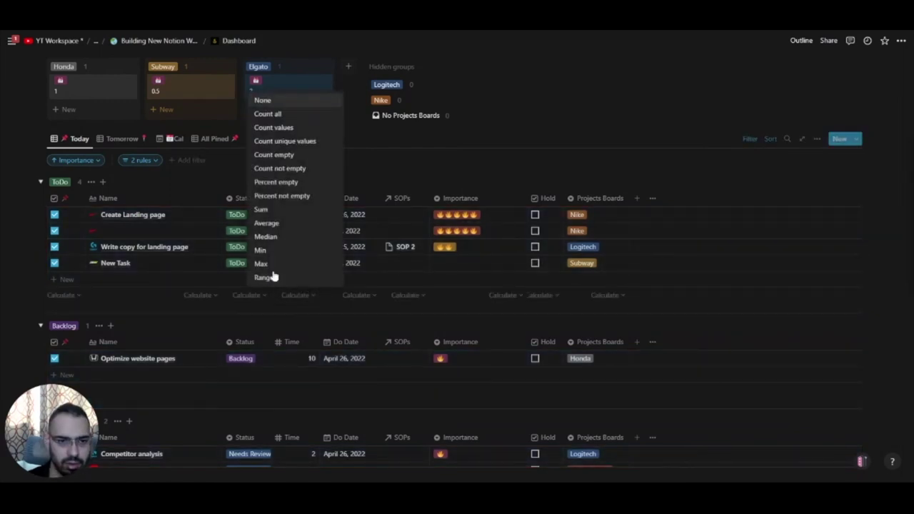
click(262, 209)
scroll(224, 311, down, 2)
scroll(227, 310, up, 2)
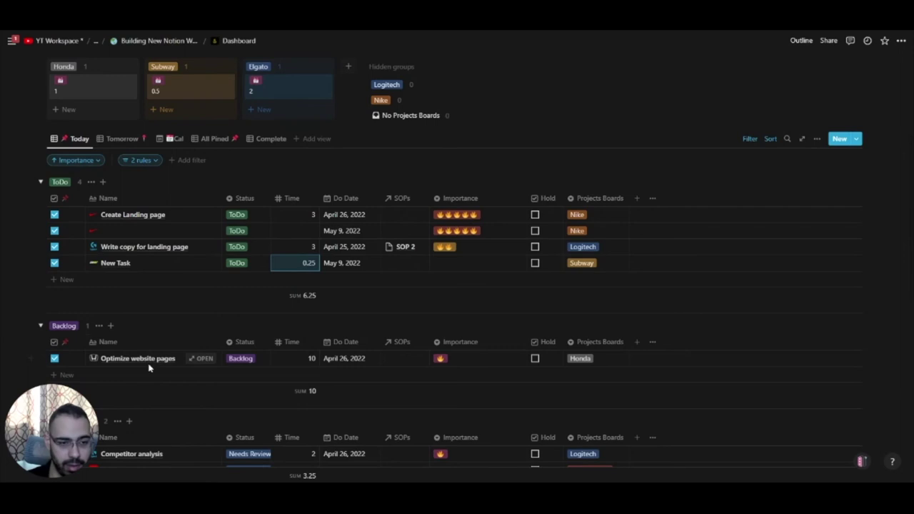
Unpin Optimize website pages in the Today list, and pin the Track Analytics and Keyword Research cards in the Project Board Pick List
click(54, 358)
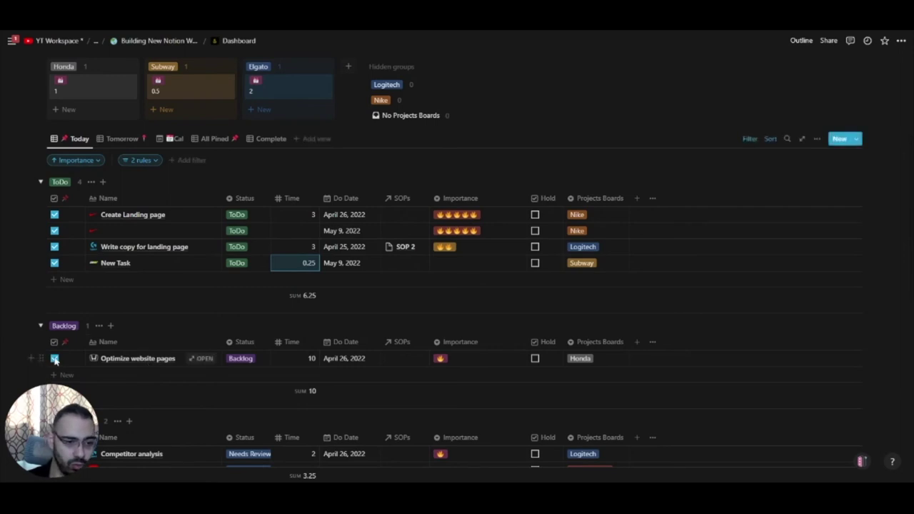
scroll(114, 345, down, 6)
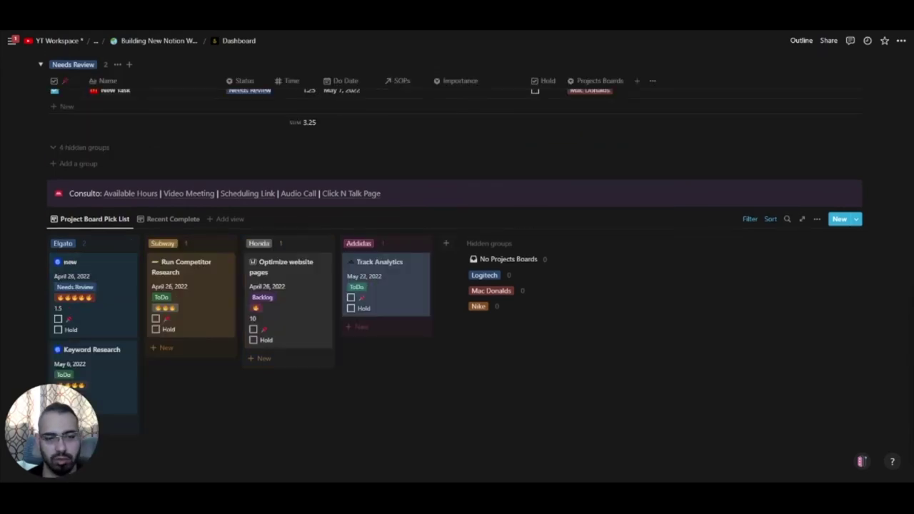
click(350, 298)
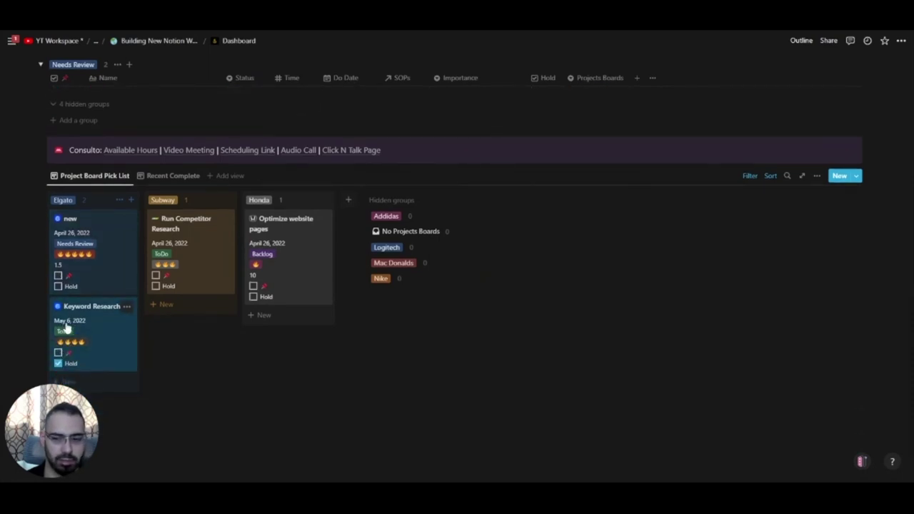
scroll(59, 355, up, 6)
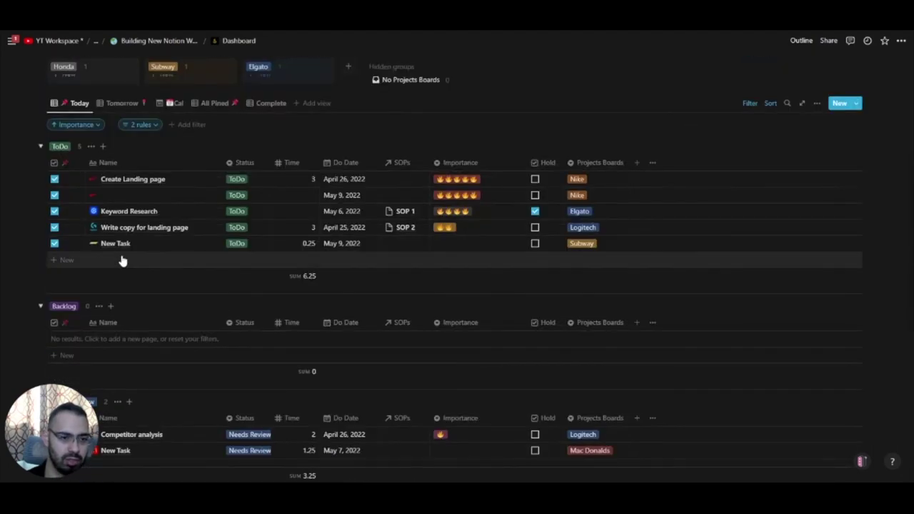
scroll(123, 260, down, 2)
scroll(132, 275, up, 3)
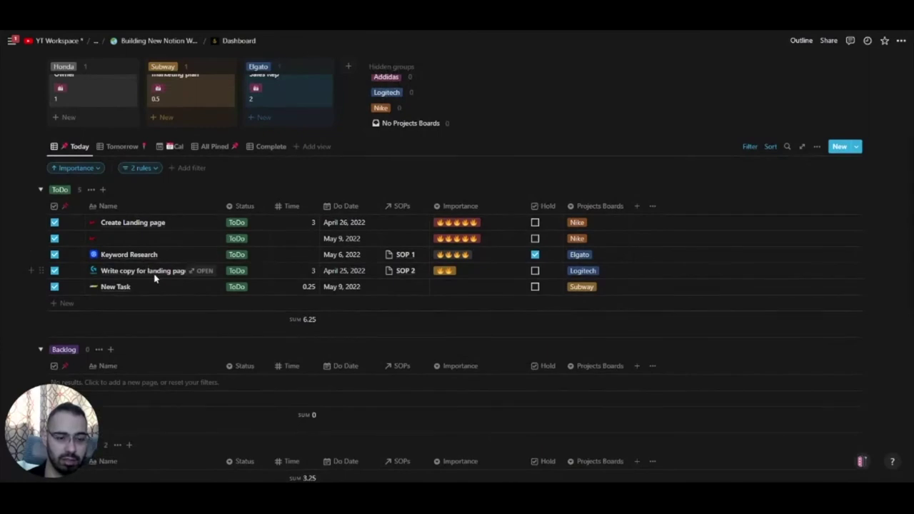
scroll(164, 284, down, 2)
scroll(167, 281, up, 2)
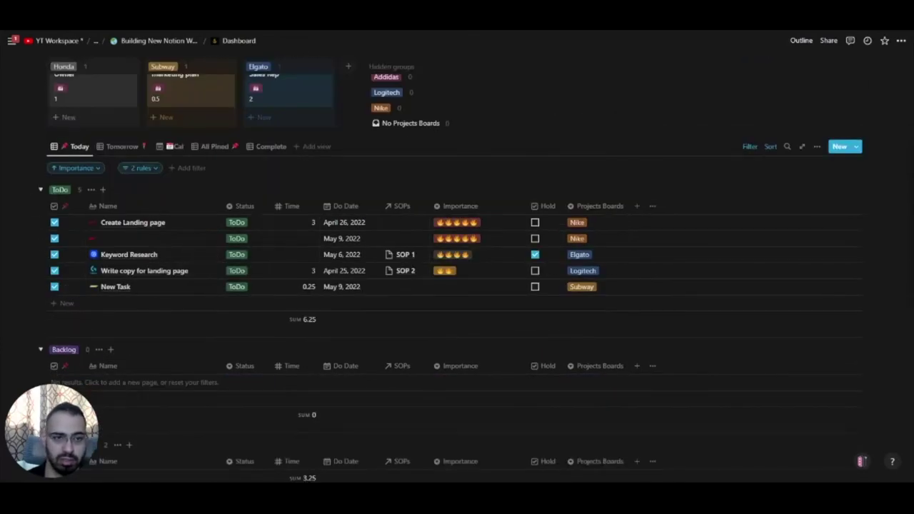
Set the Do Date of the Track Analytics task to May 9, 2022 in the All Pined view
click(202, 148)
scroll(156, 323, down, 2)
scroll(155, 326, up, 1)
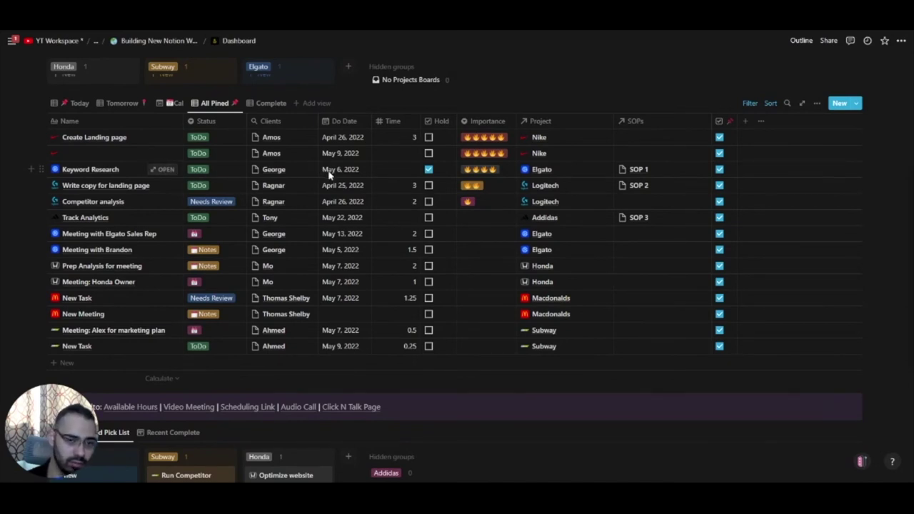
click(342, 220)
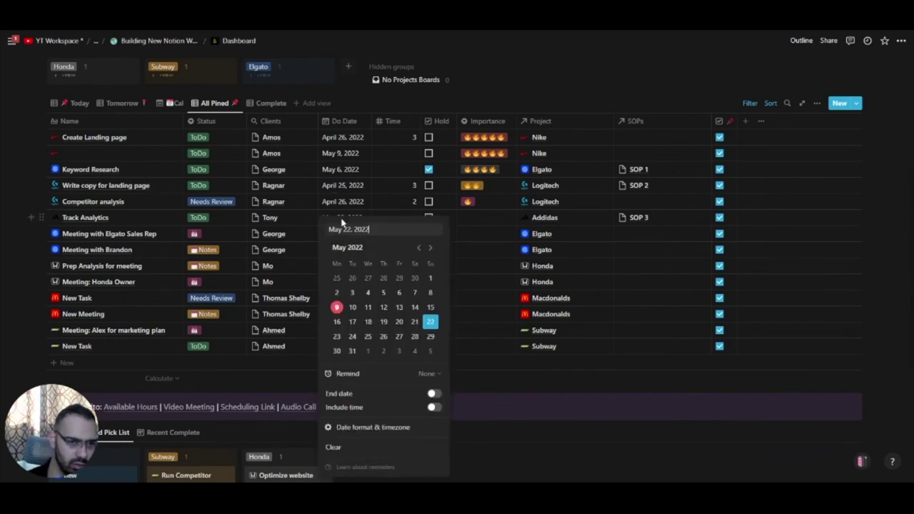
click(337, 307)
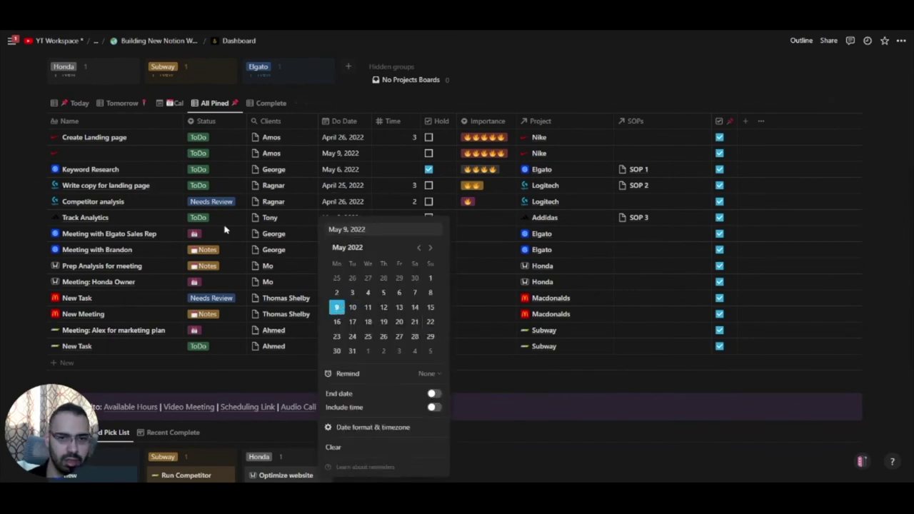
key(Escape)
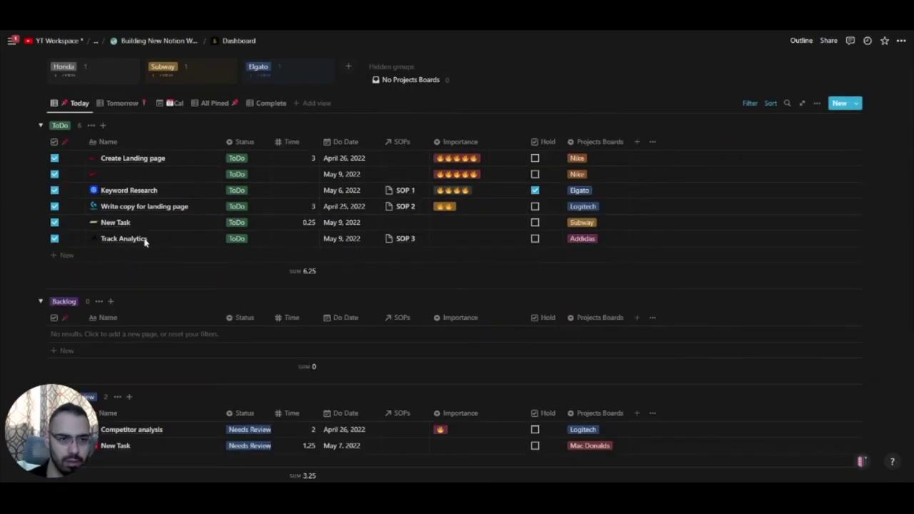
Set the status of Track Analytics to Backlog in the Today list and delete the untitled Nike task
click(236, 239)
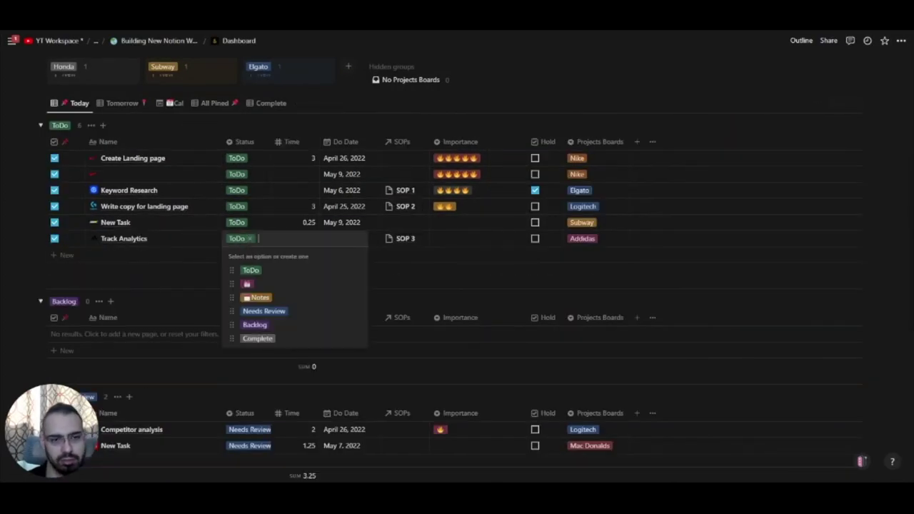
click(249, 322)
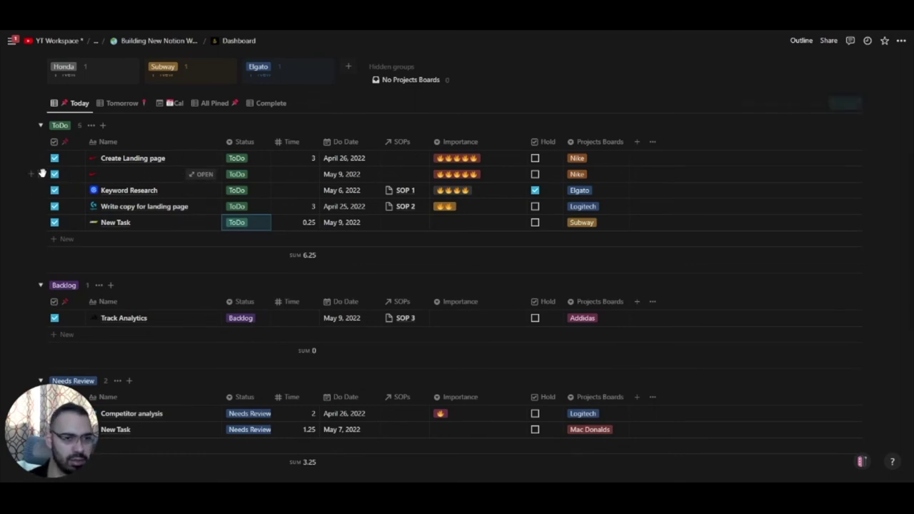
right_click(91, 173)
click(77, 128)
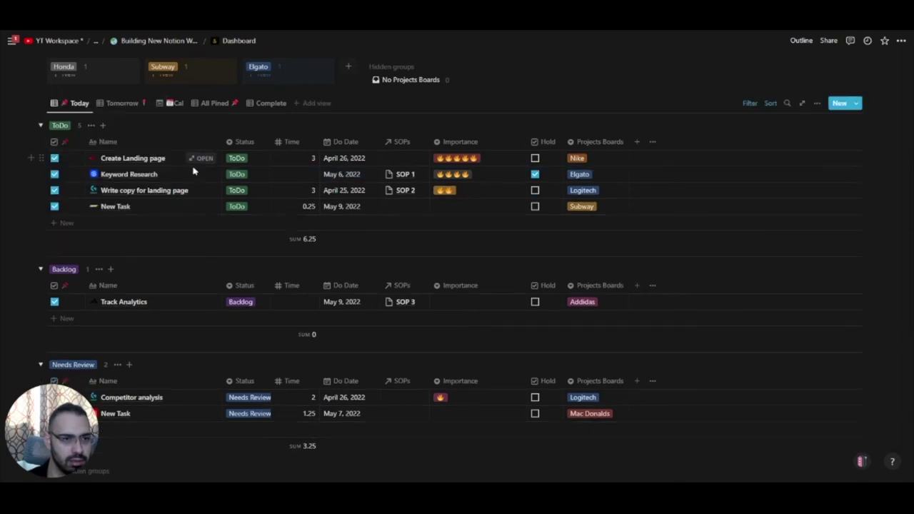
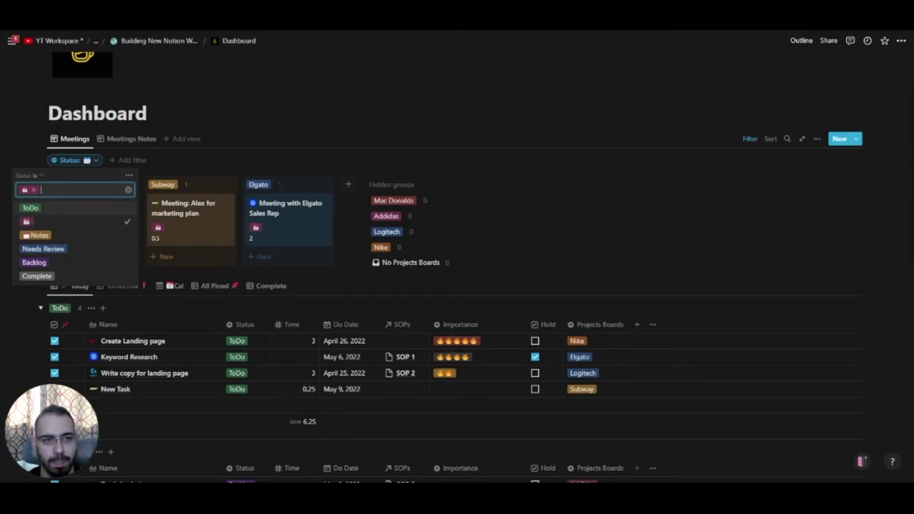
Examine the Status filters of the Meetings and Meetings Notes boards
key(Escape)
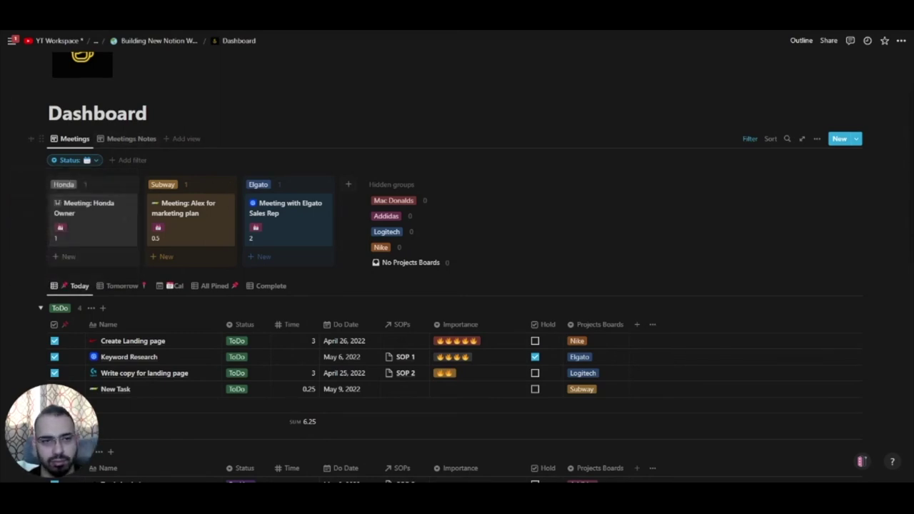
click(138, 141)
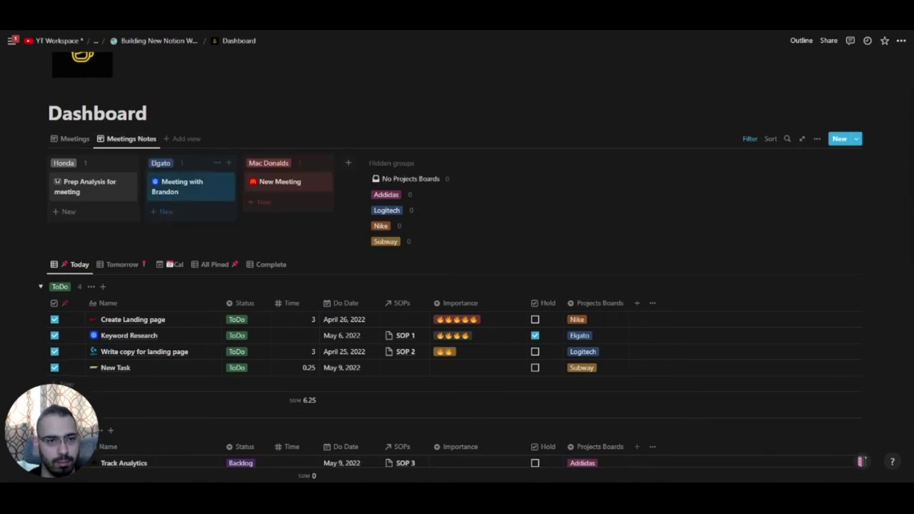
click(747, 141)
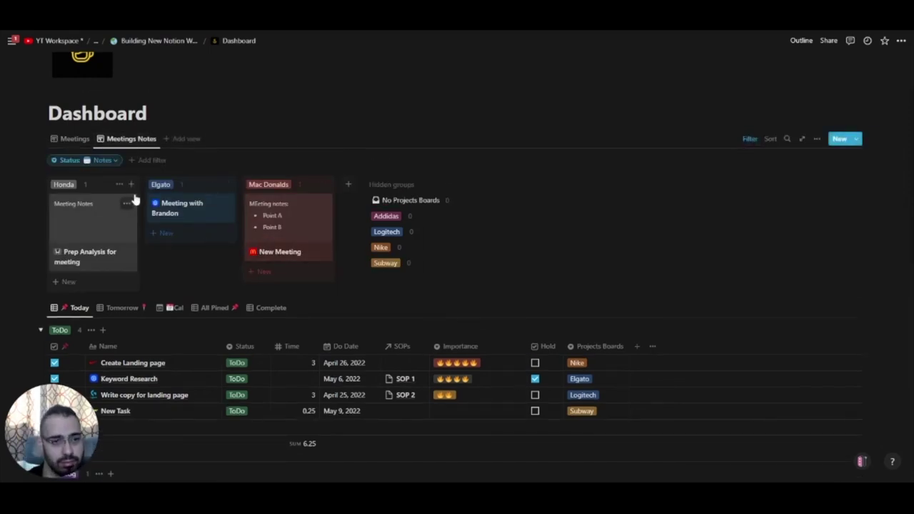
click(81, 160)
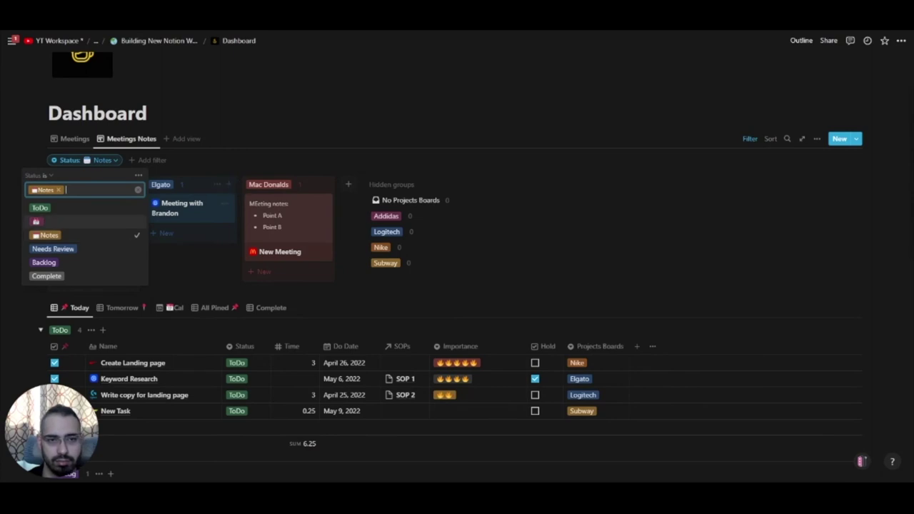
key(Escape)
Review the Importance sort and the filter rules of the Today list
scroll(457, 285, down, 2)
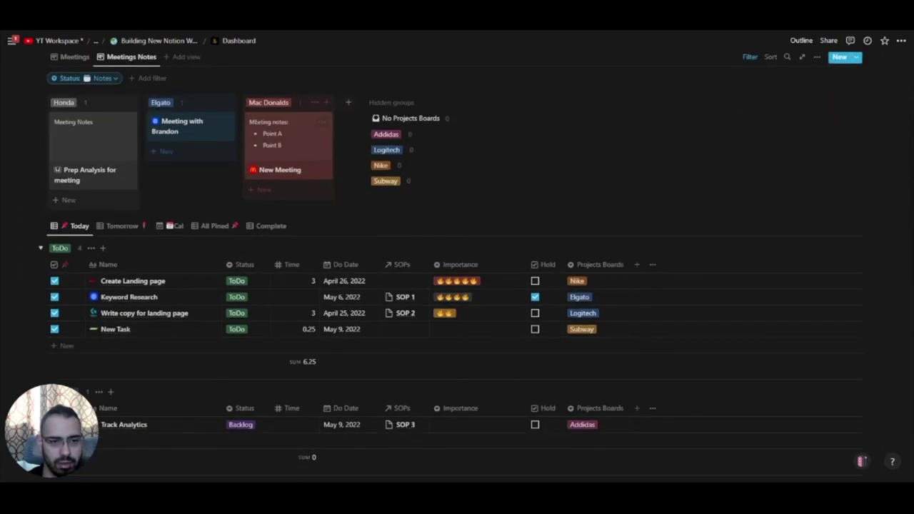
scroll(457, 257, down, 1)
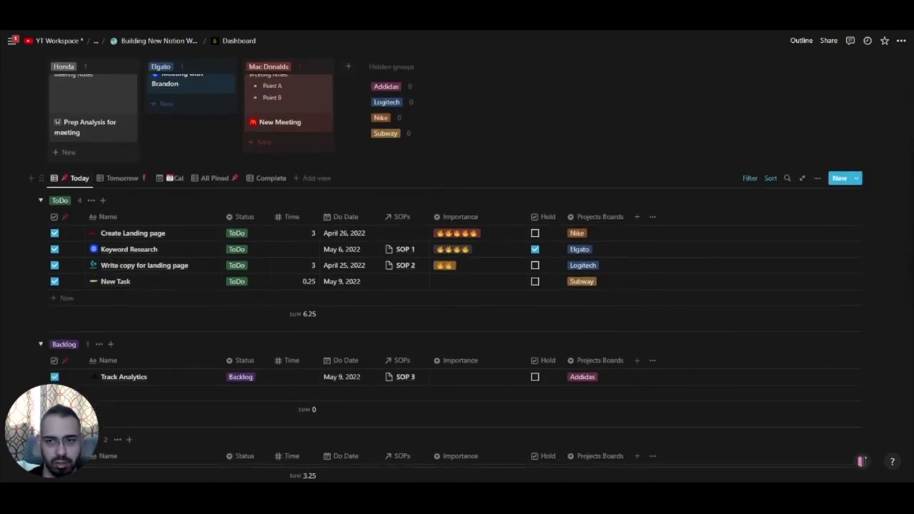
click(748, 180)
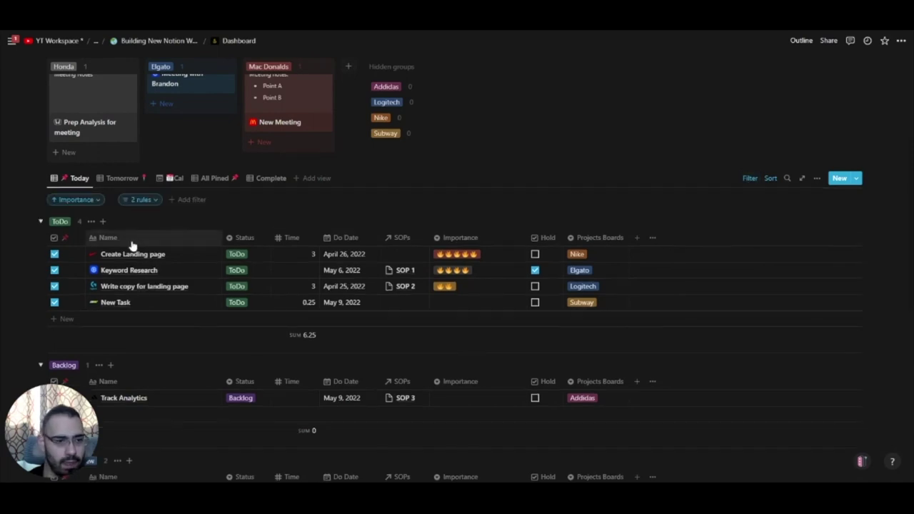
click(91, 201)
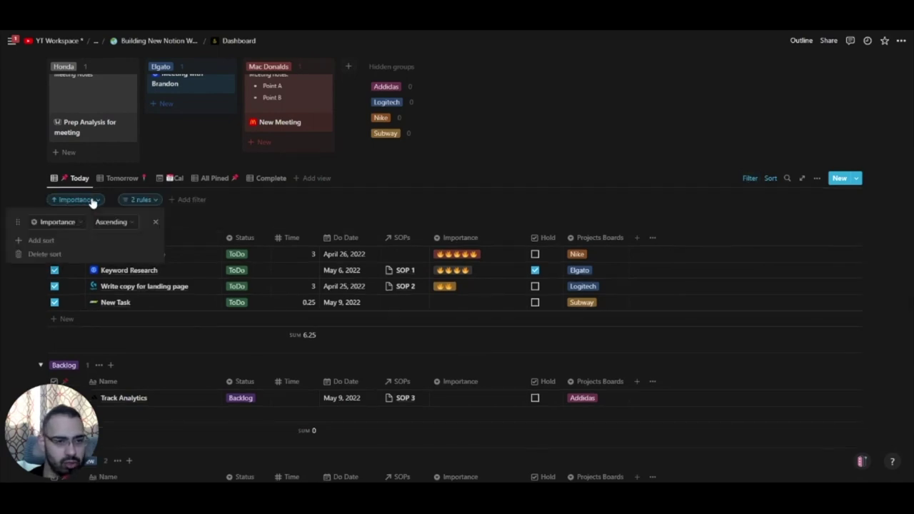
click(142, 201)
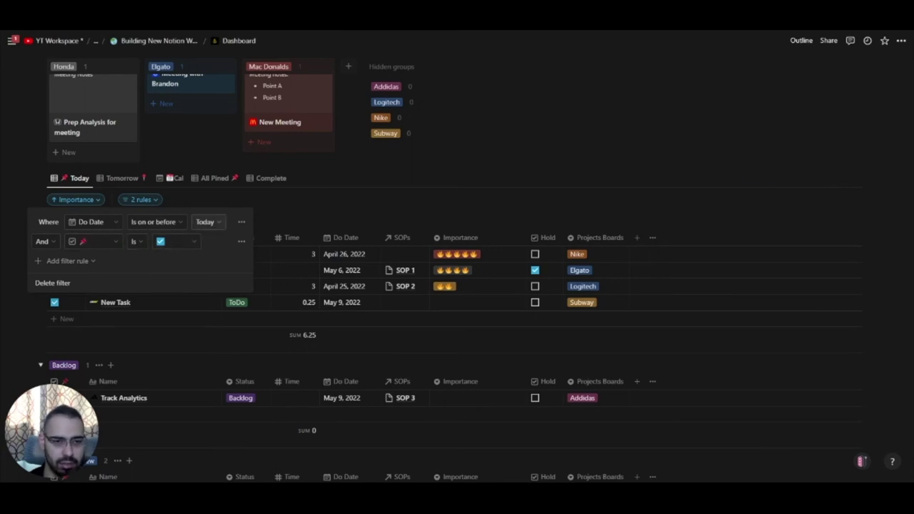
click(138, 190)
Review the filter rules of the Tomorrow view
click(124, 179)
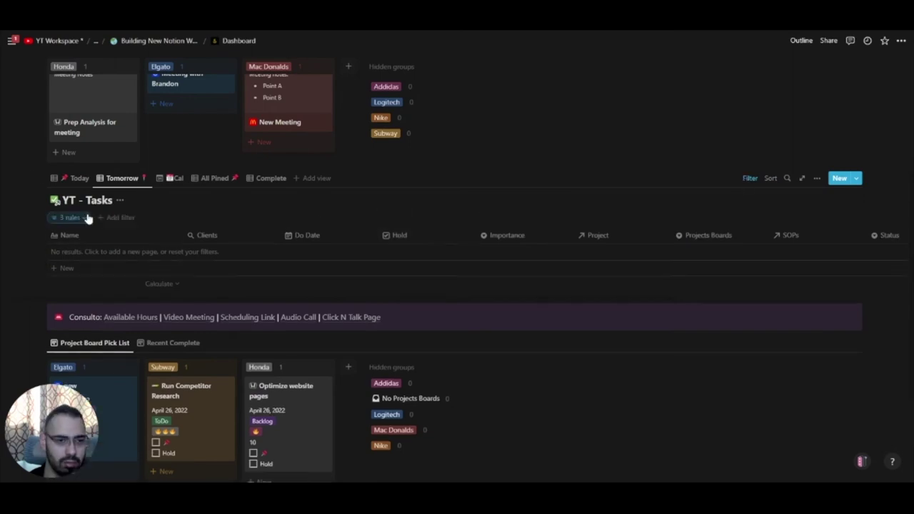
click(85, 218)
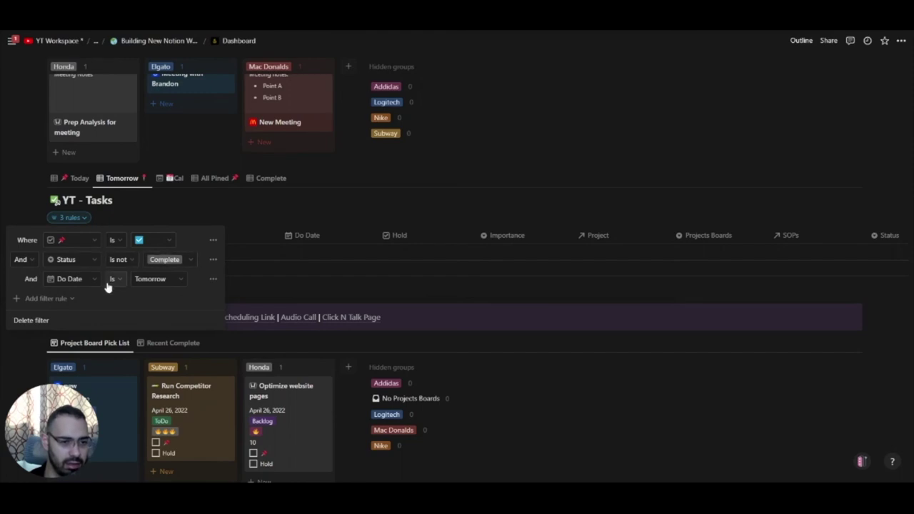
key(Escape)
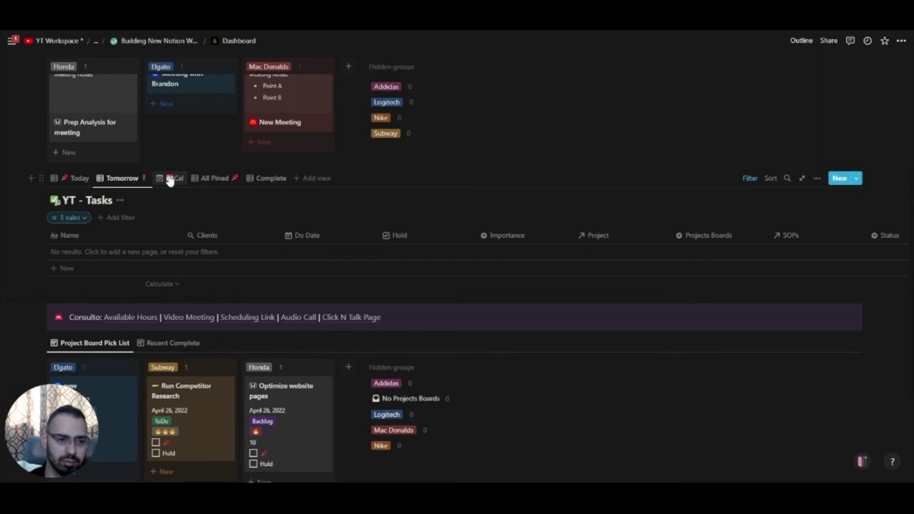
Look through the May 2022 task calendar in the Cal view and compare it with the Tomorrow view
click(172, 179)
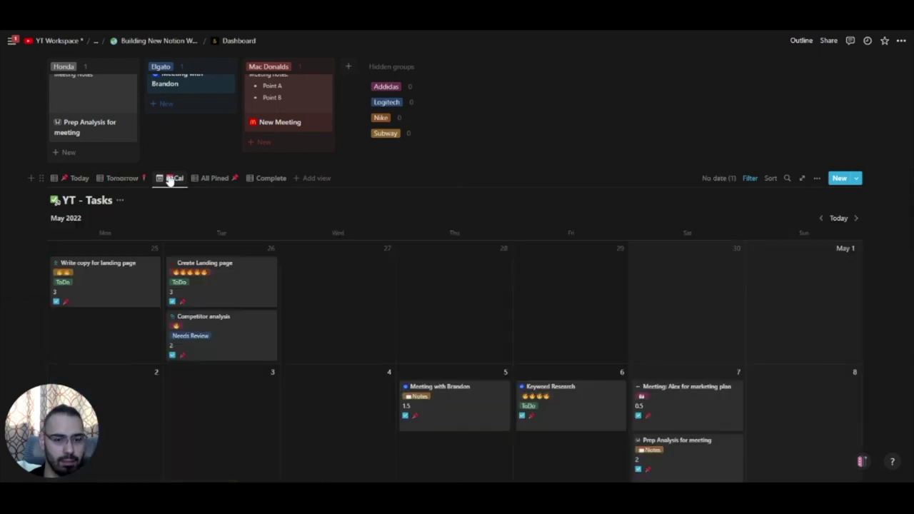
click(124, 178)
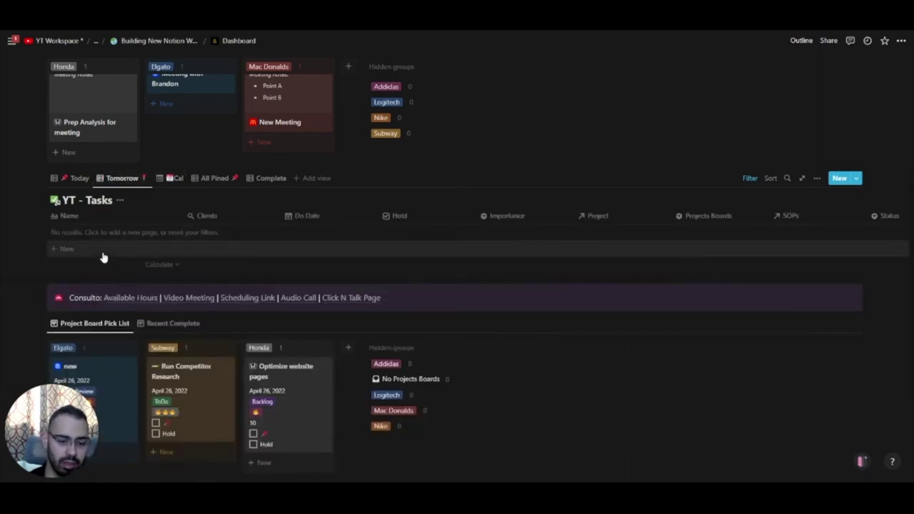
click(171, 178)
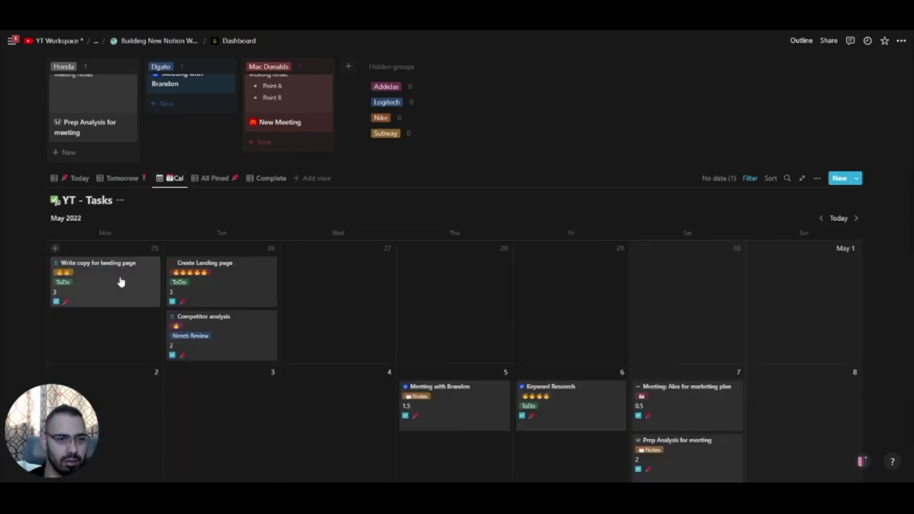
scroll(243, 265, down, 5)
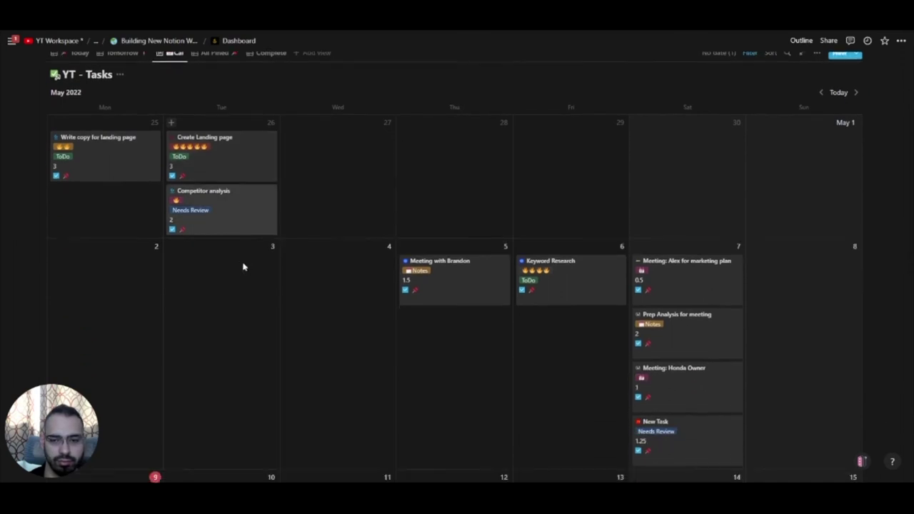
scroll(245, 265, up, 8)
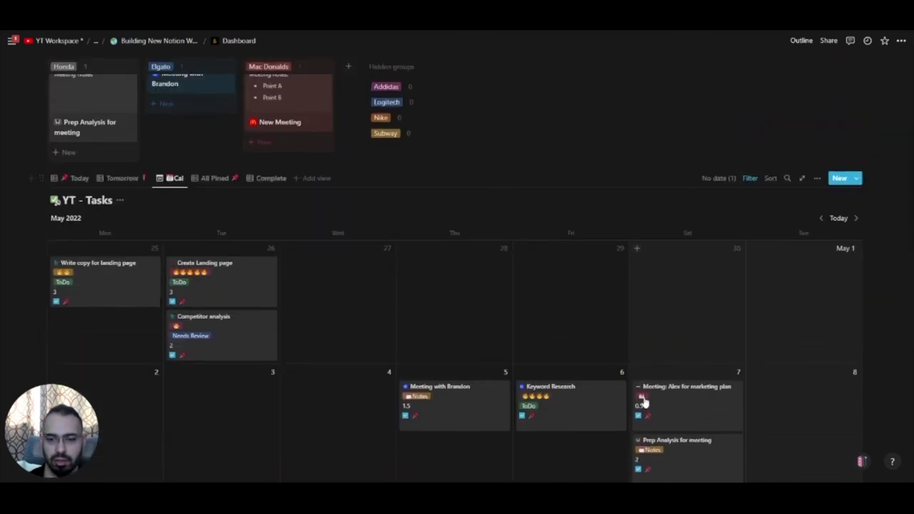
Review the pin checkbox filter and the Status filter of the Cal view, including the Status condition options
click(750, 179)
click(77, 218)
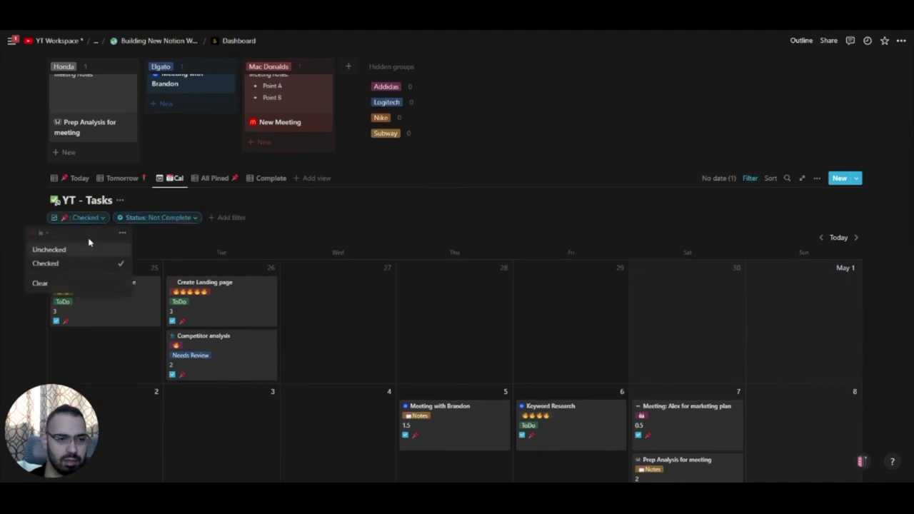
click(132, 218)
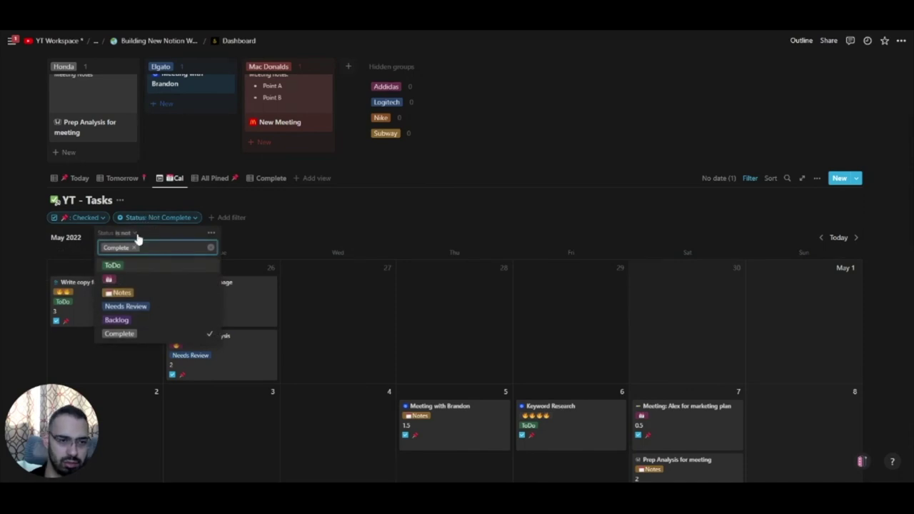
click(134, 234)
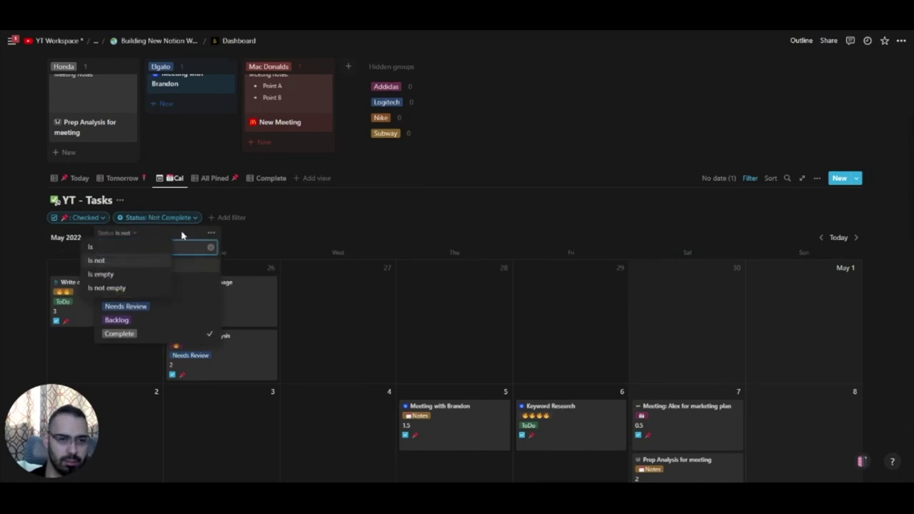
key(Escape)
key(Escape)
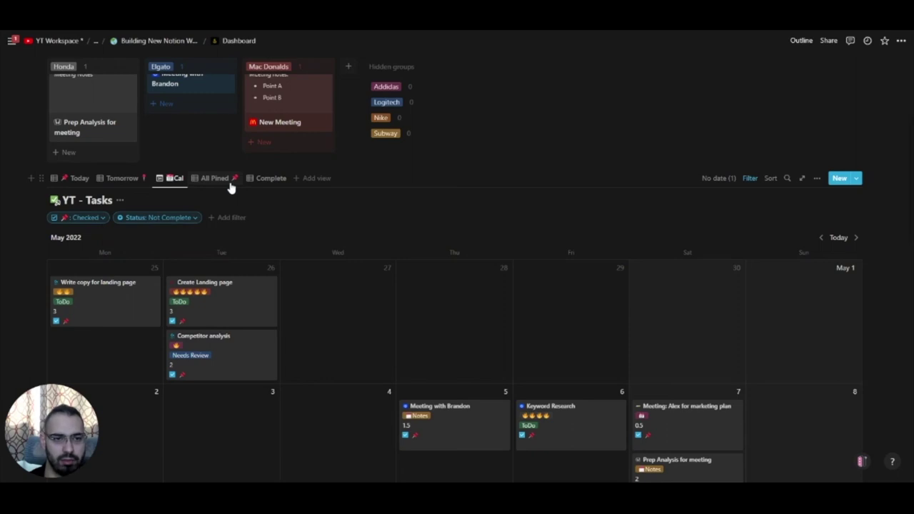
Review the filter rules and the sorts of the All Pined view
click(196, 183)
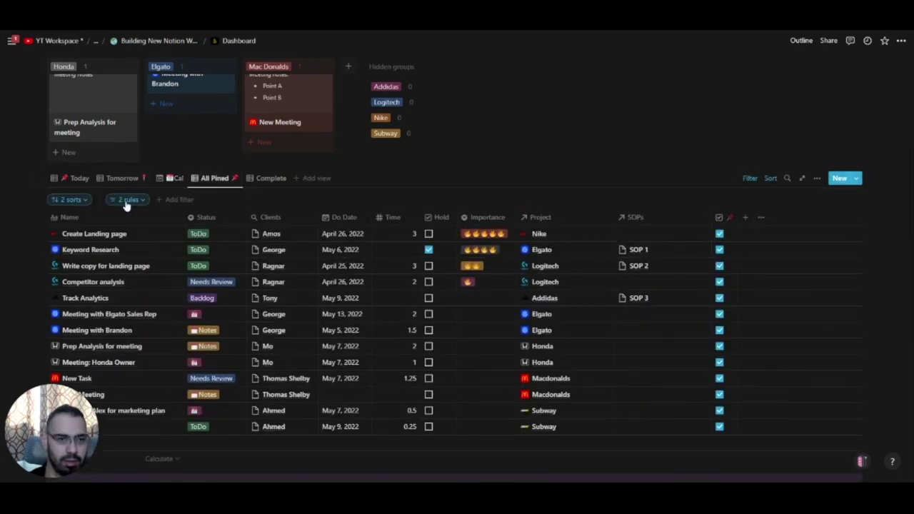
click(125, 202)
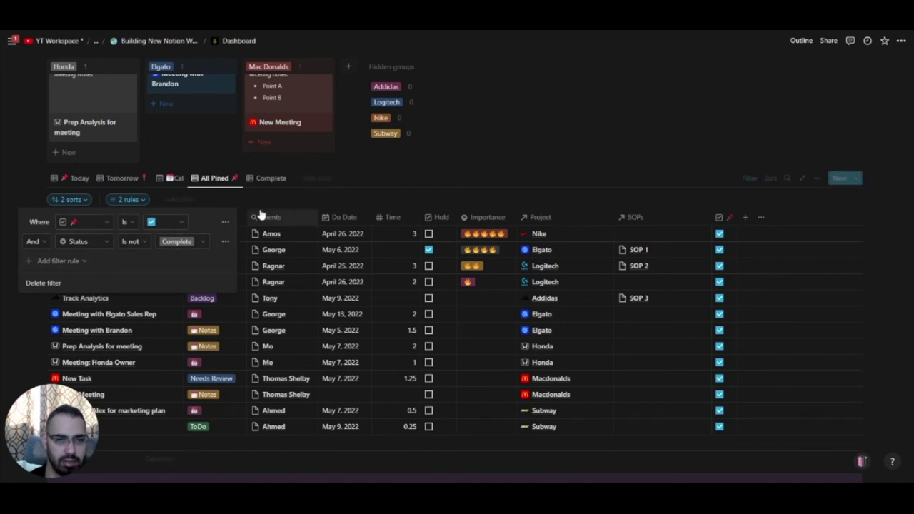
key(Escape)
click(770, 178)
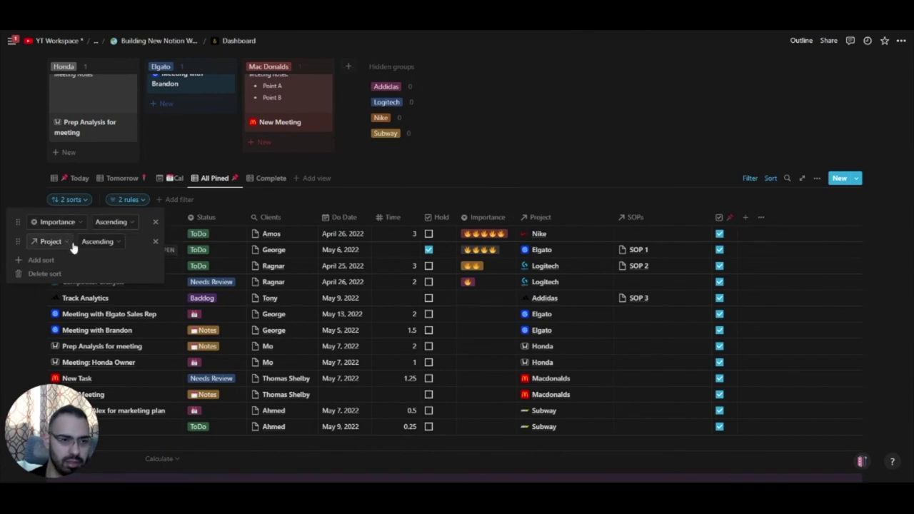
Review the Status filter and the Do Date sort of the Complete view of the tasks
click(268, 179)
click(749, 178)
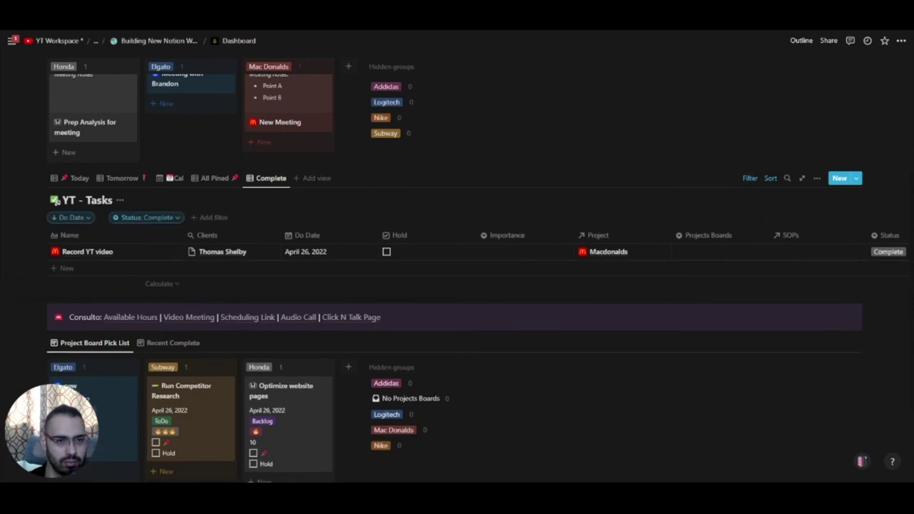
click(148, 218)
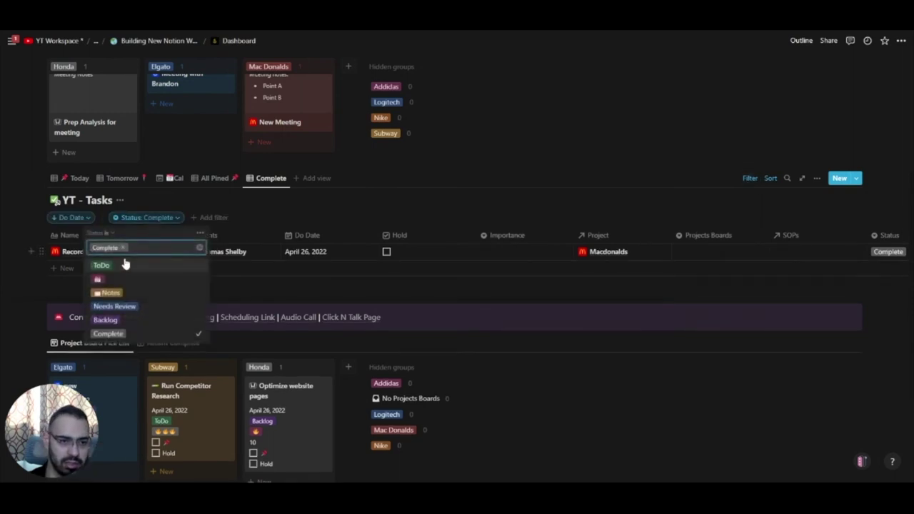
click(86, 219)
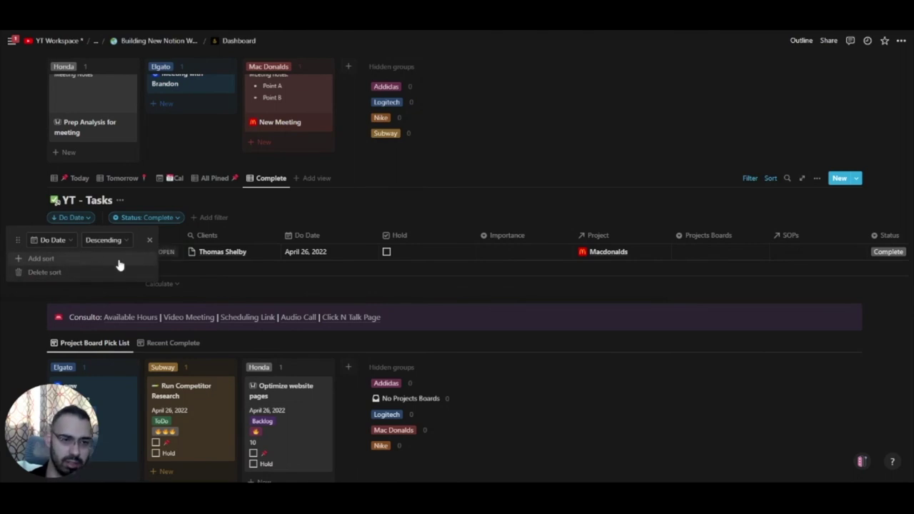
click(55, 202)
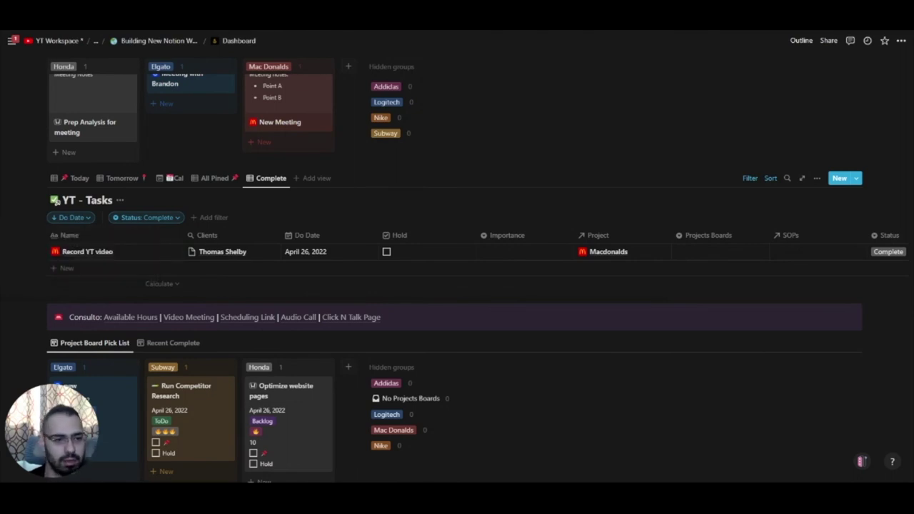
Review the Status filter and the pin checkbox filter of the Project Board Pick List
scroll(100, 268, down, 2)
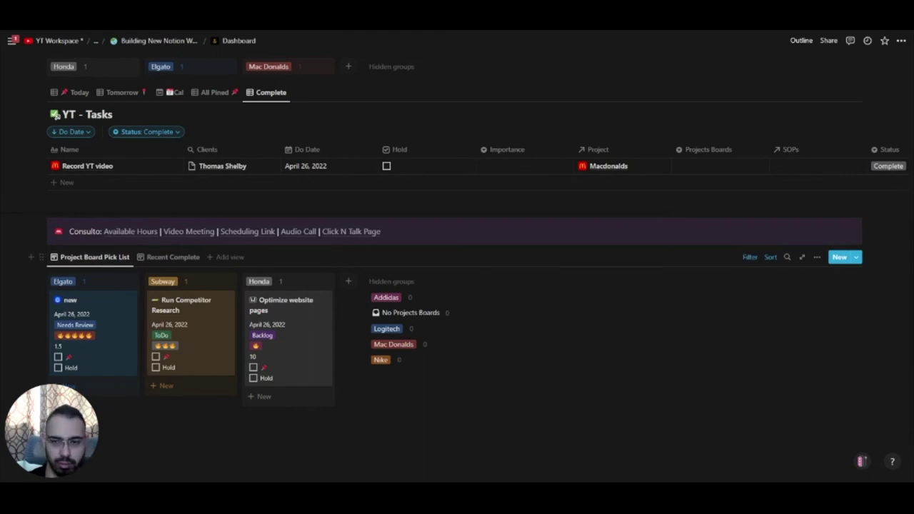
click(750, 257)
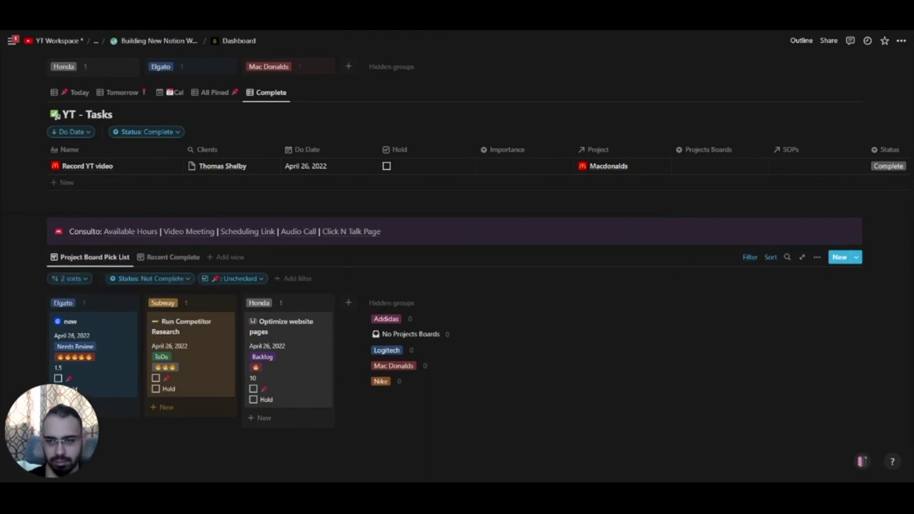
click(750, 257)
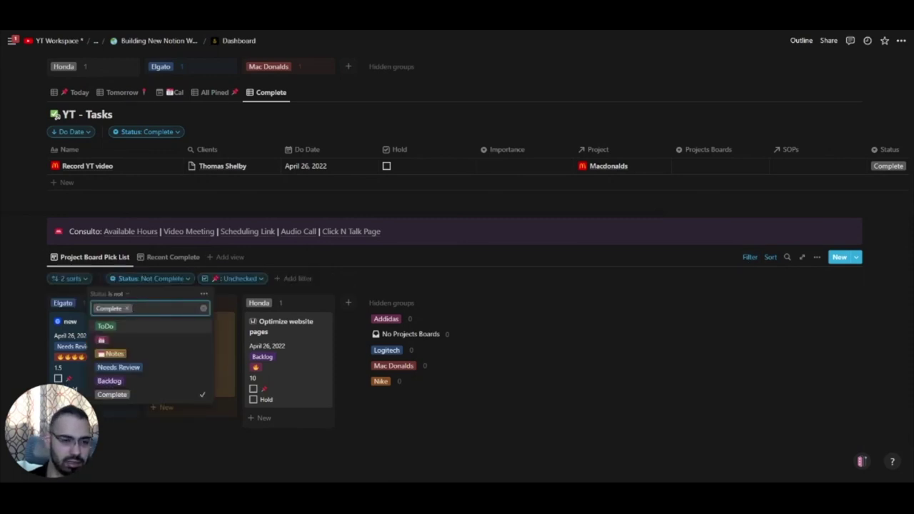
click(234, 278)
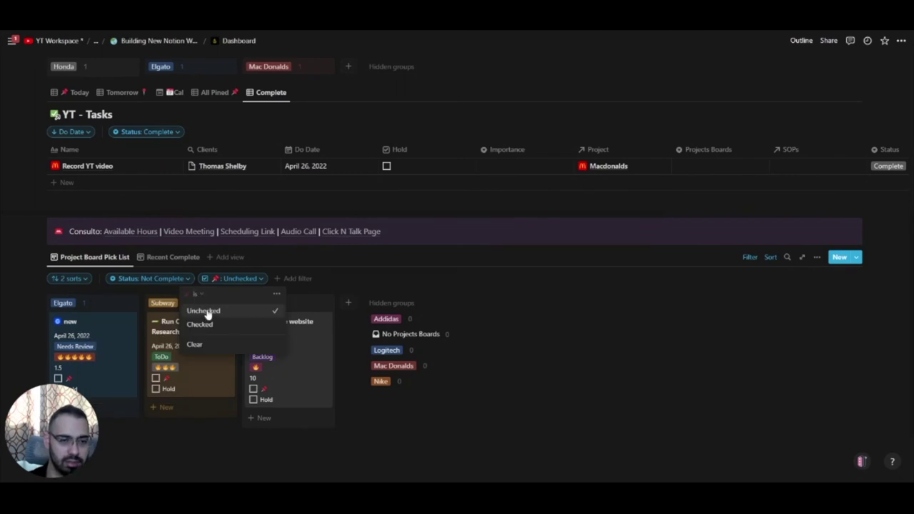
Review the sorts of the Project Board Pick List, and tick and untick Hold on the Run Competitor Research card
click(69, 278)
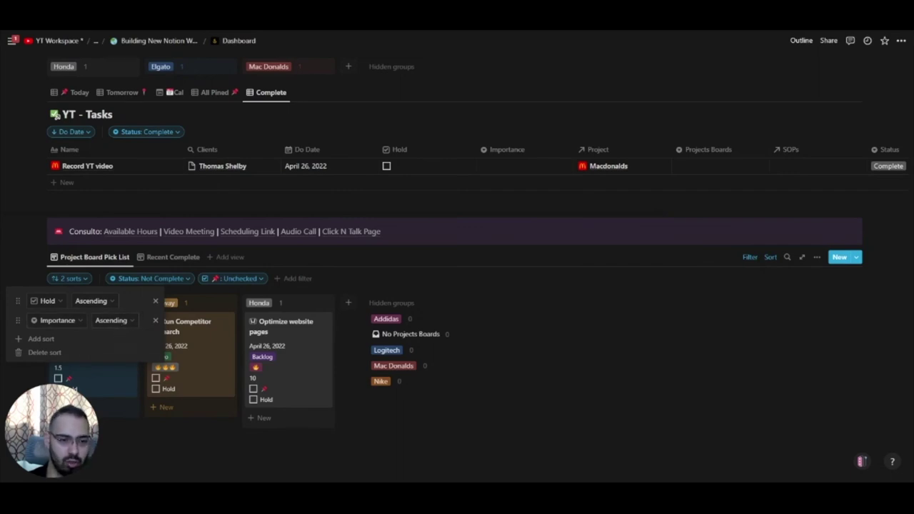
key(Escape)
click(155, 388)
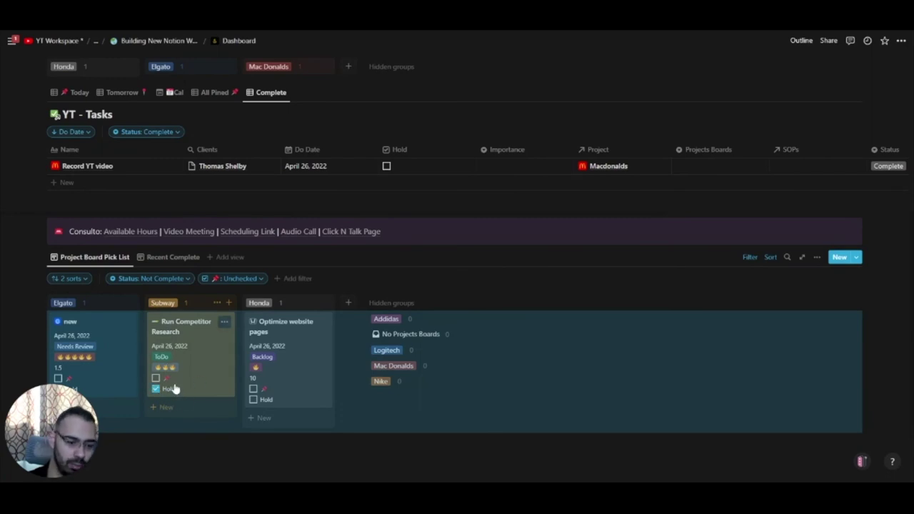
click(156, 388)
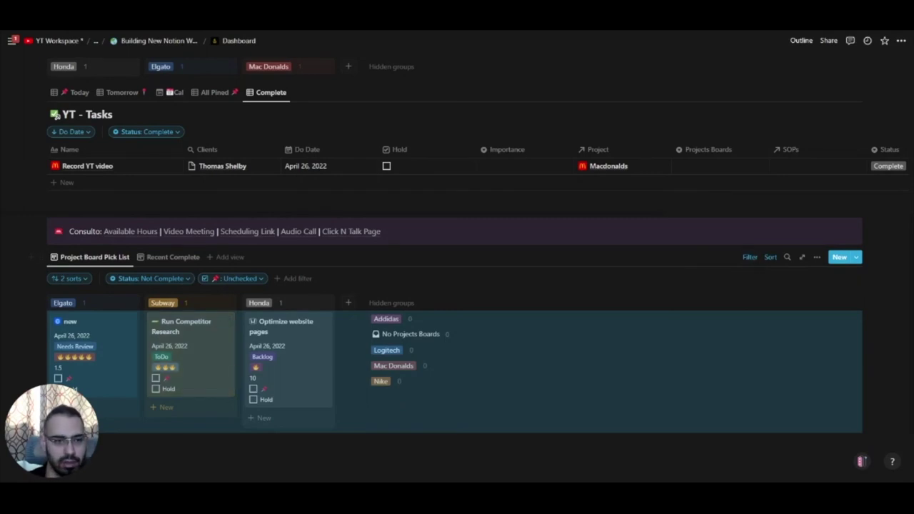
Review the Do Date and Status filter rules of the Recent Complete board
click(173, 258)
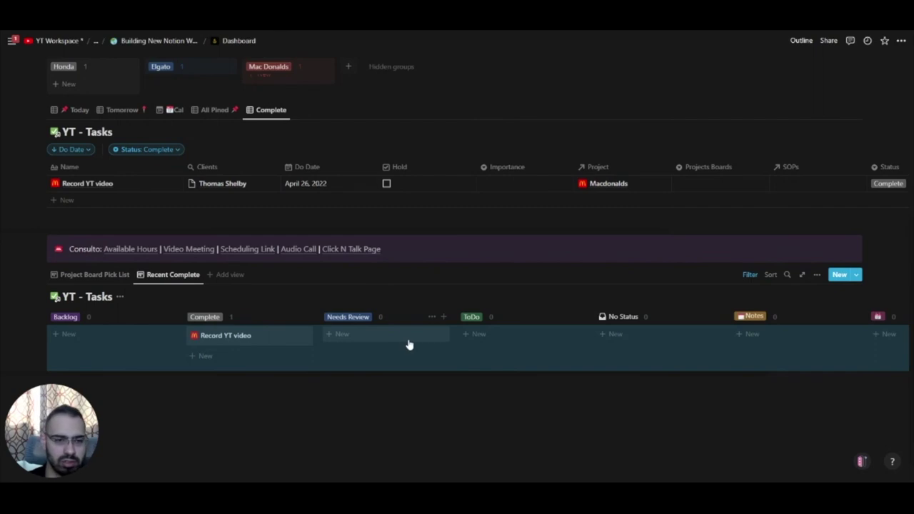
click(749, 277)
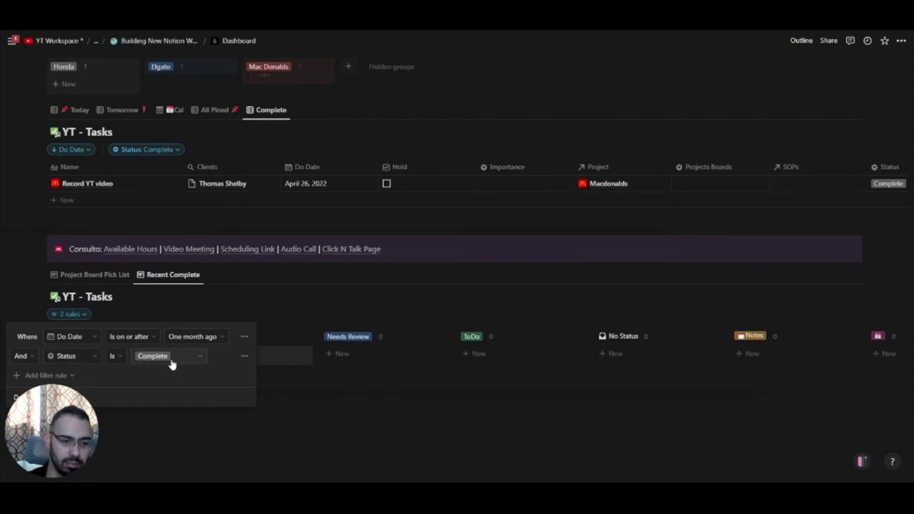
key(Escape)
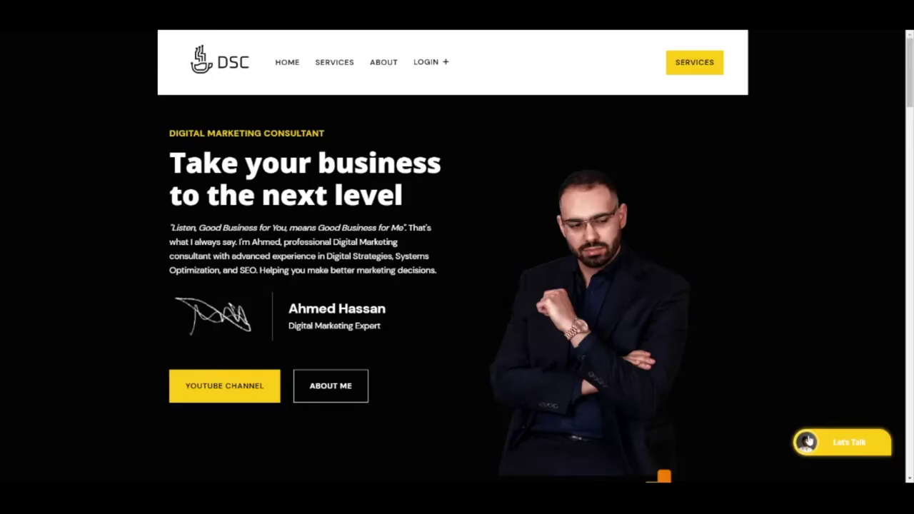
On the DSC website, open the Let's Talk meeting scheduler and propose Wednesday, May 11, 2022 at 2:30 PM
click(808, 441)
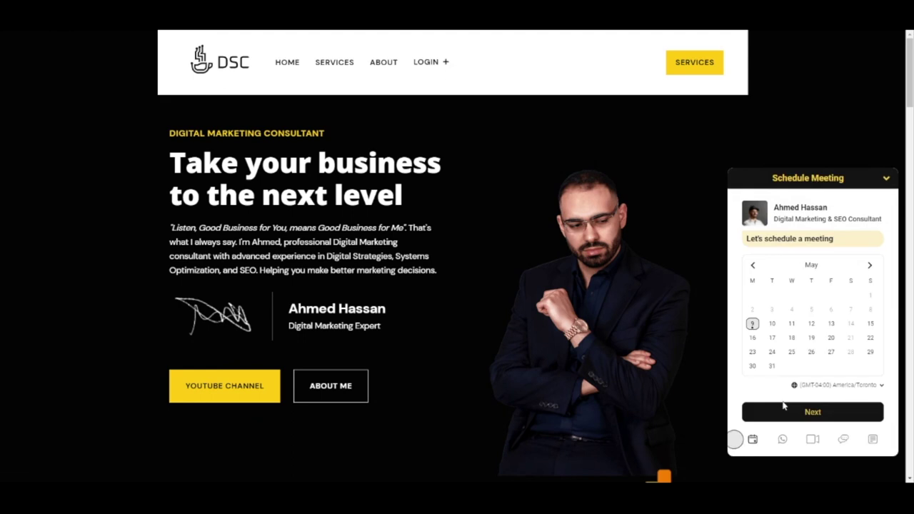
click(795, 325)
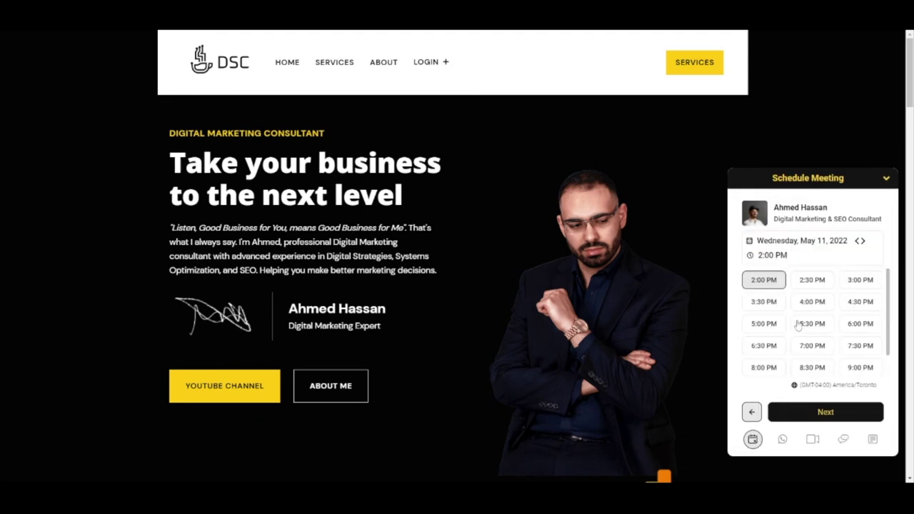
click(806, 283)
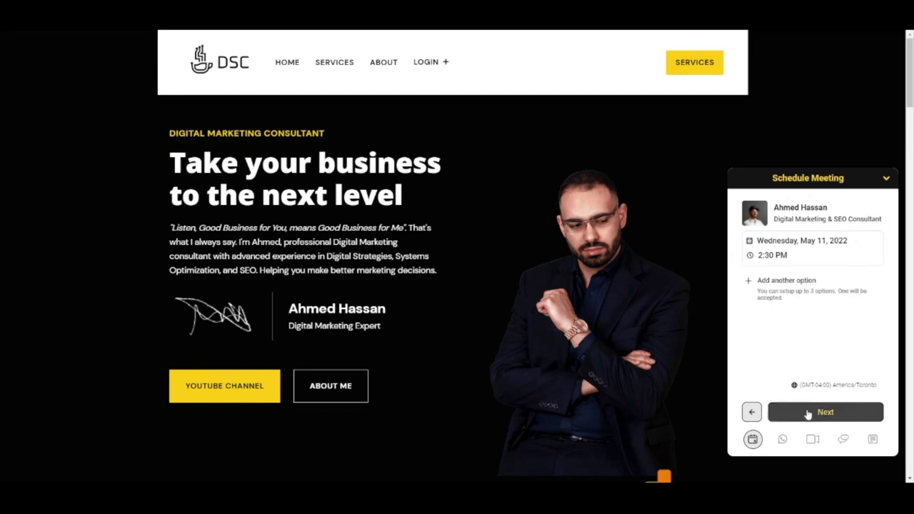
click(808, 413)
click(747, 412)
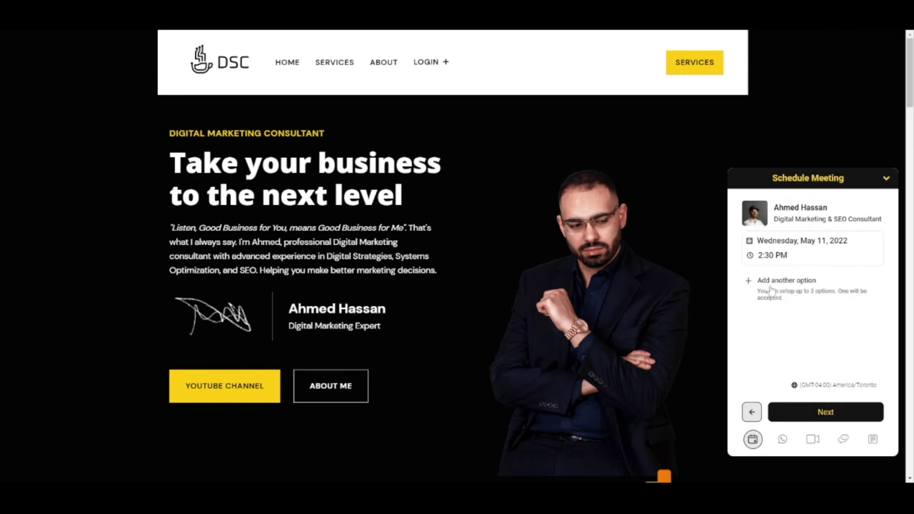
Add Thursday, May 19, 2022 at 6:30 PM as a second meeting option and continue with the request
click(748, 412)
click(813, 338)
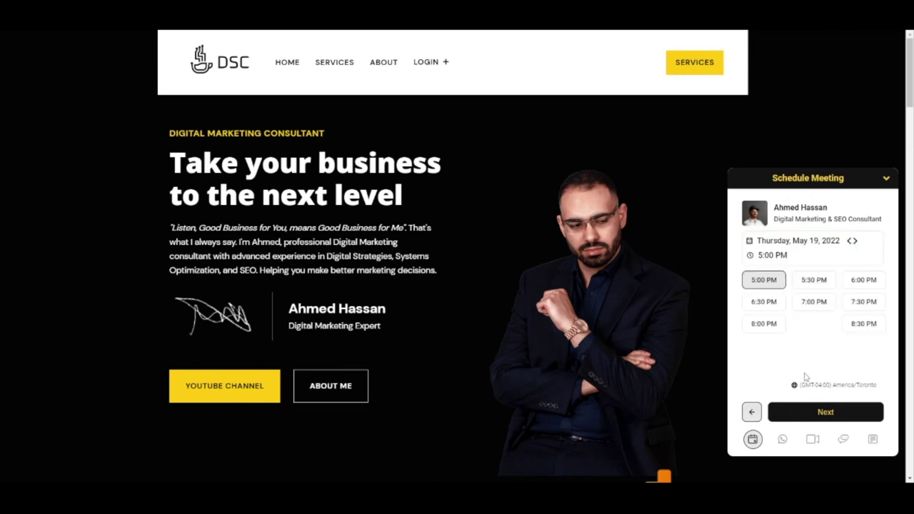
click(772, 305)
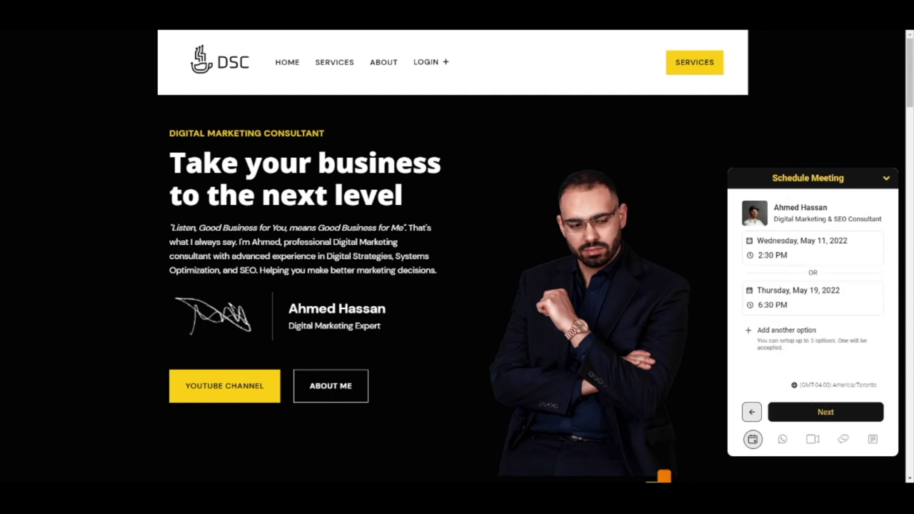
click(802, 413)
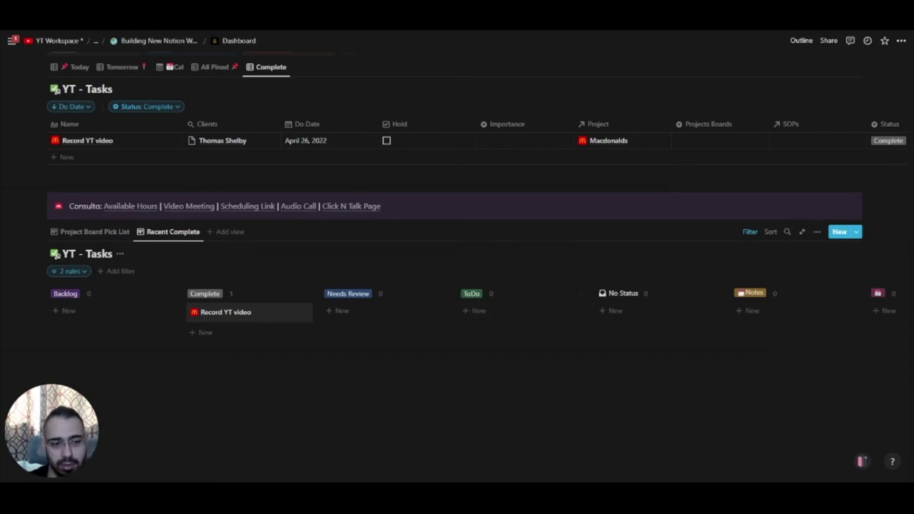
scroll(457, 257, down, 1)
scroll(457, 257, up, 3)
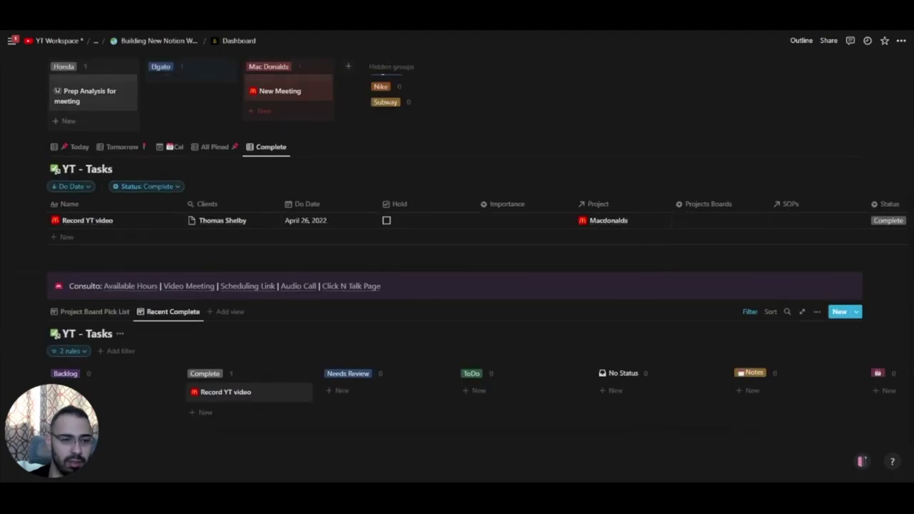